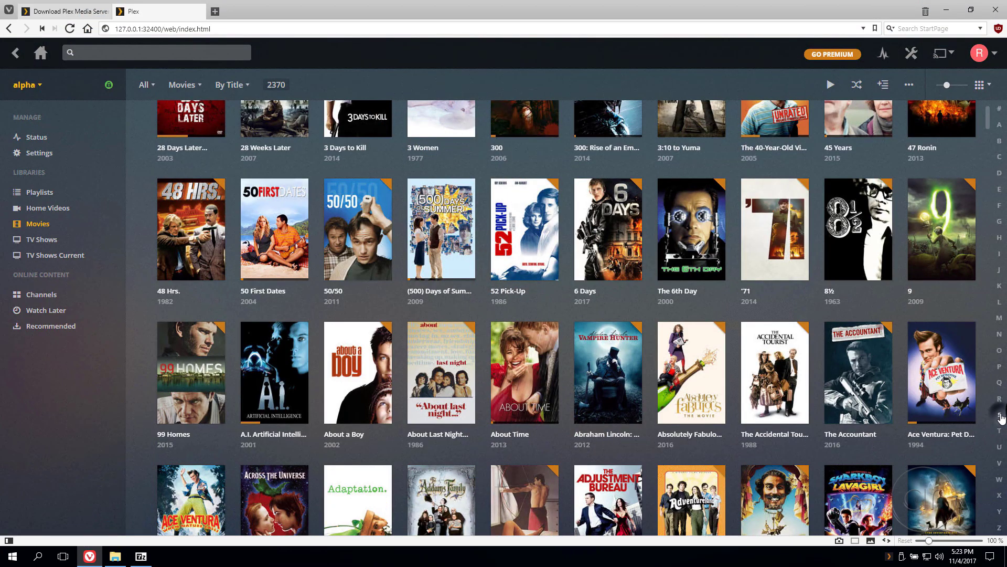
# Inspect the folder paths of the Movies and TV Shows libraries, plus TV Shows' advanced options
pyautogui.click(1000, 416)
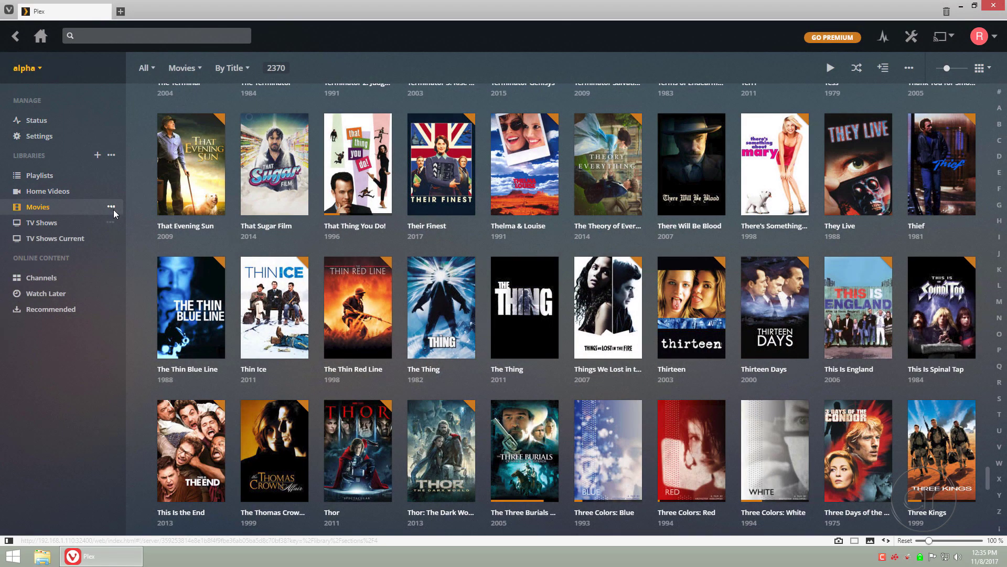
pyautogui.click(111, 206)
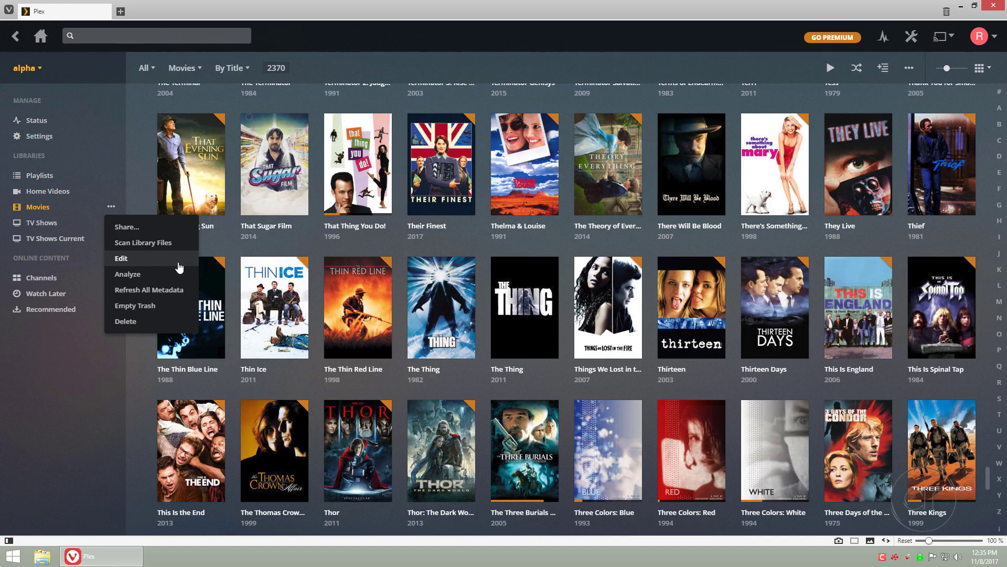
pyautogui.click(121, 258)
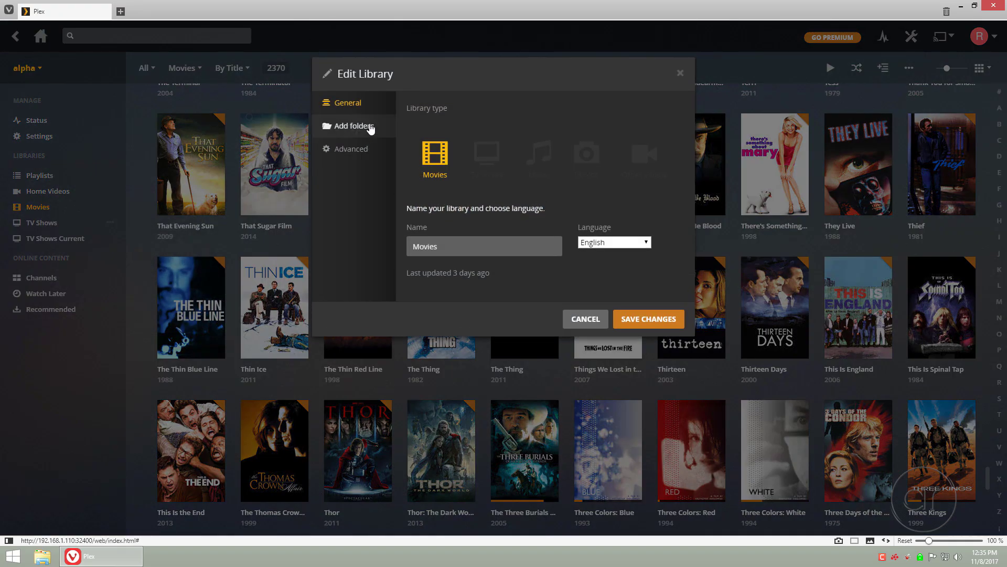
pyautogui.click(355, 127)
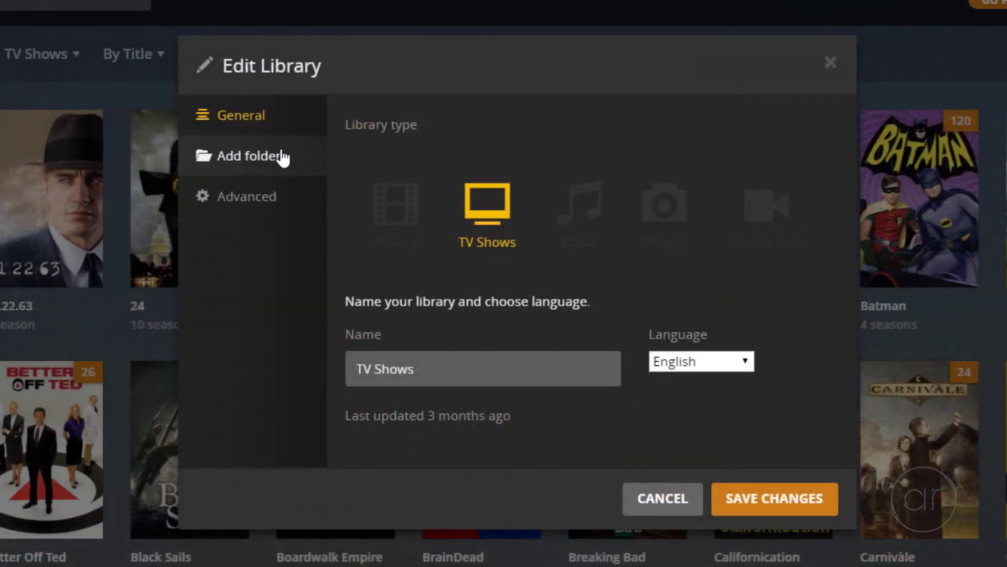
pyautogui.click(282, 159)
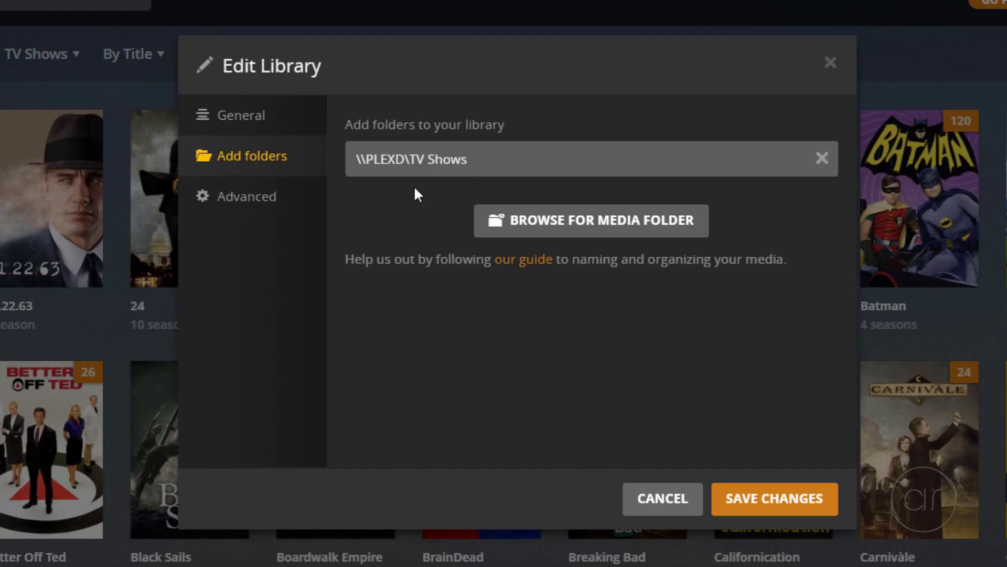
pyautogui.click(276, 203)
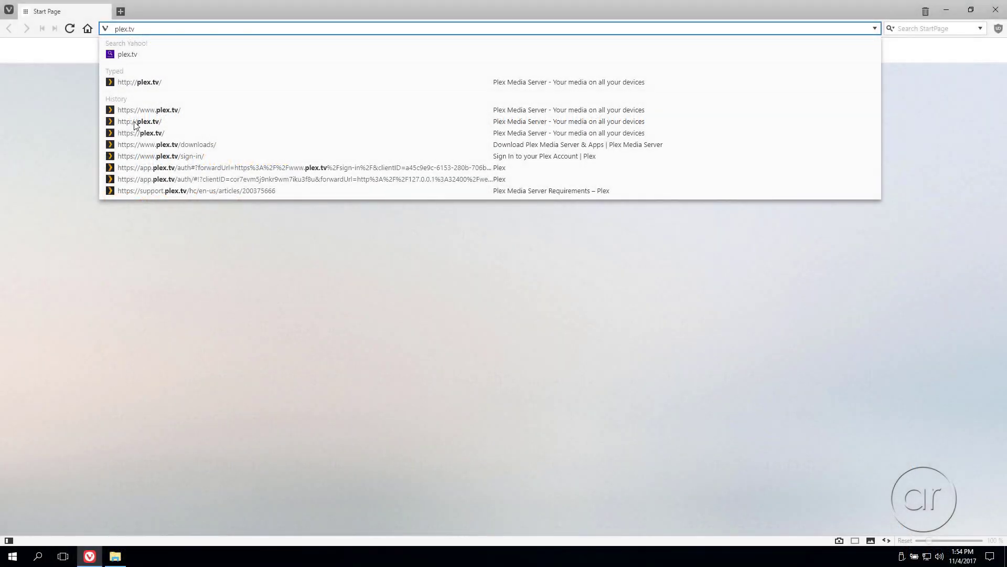
# Save the Windows Plex Media Server installer from the plex.tv Downloads page
pyautogui.press('Return')
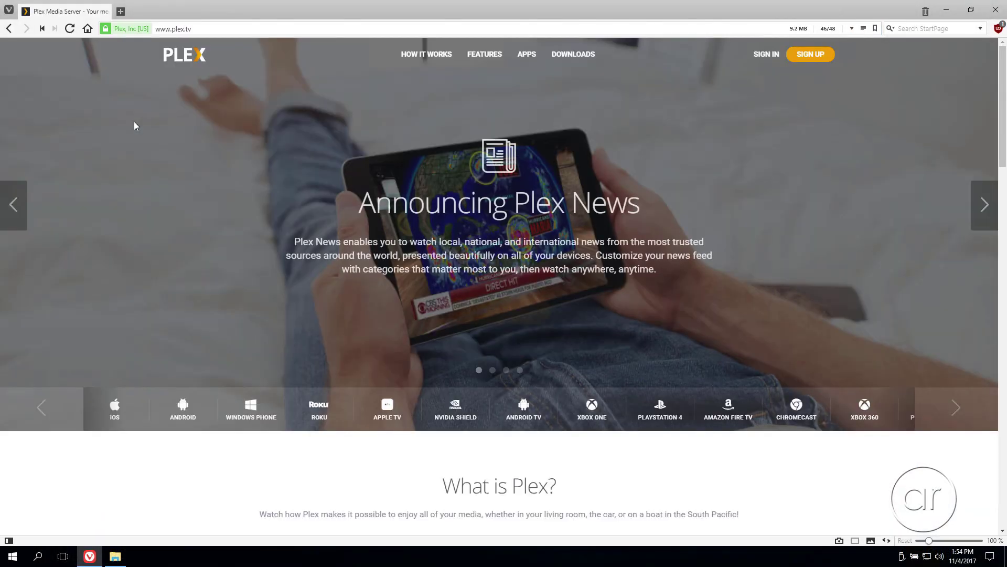
pyautogui.click(573, 54)
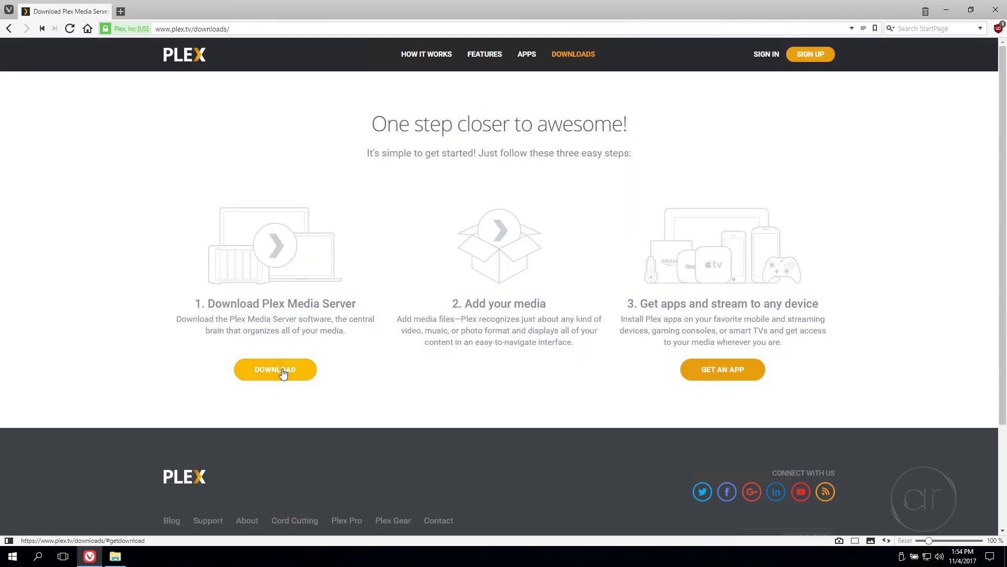
pyautogui.click(283, 372)
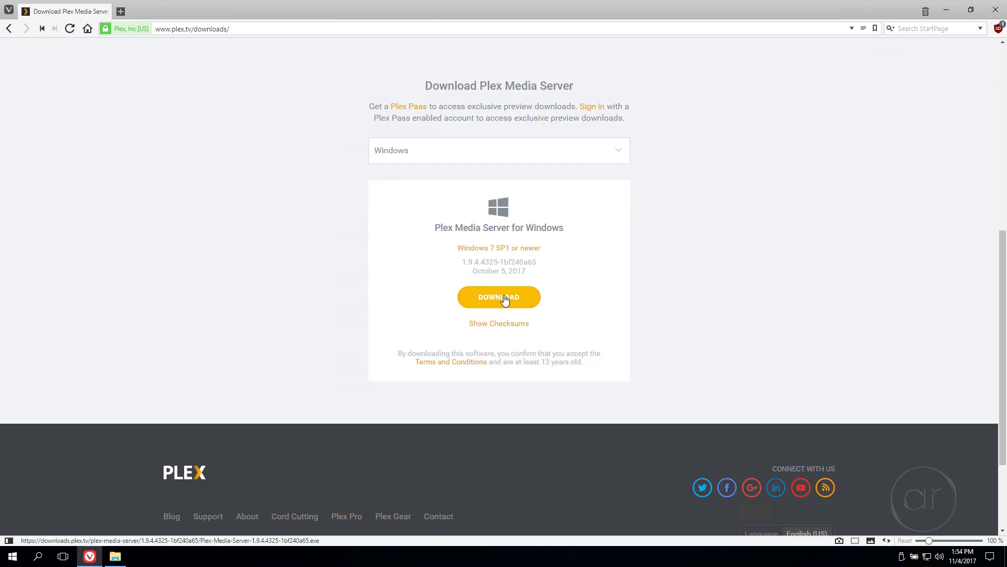
pyautogui.click(502, 299)
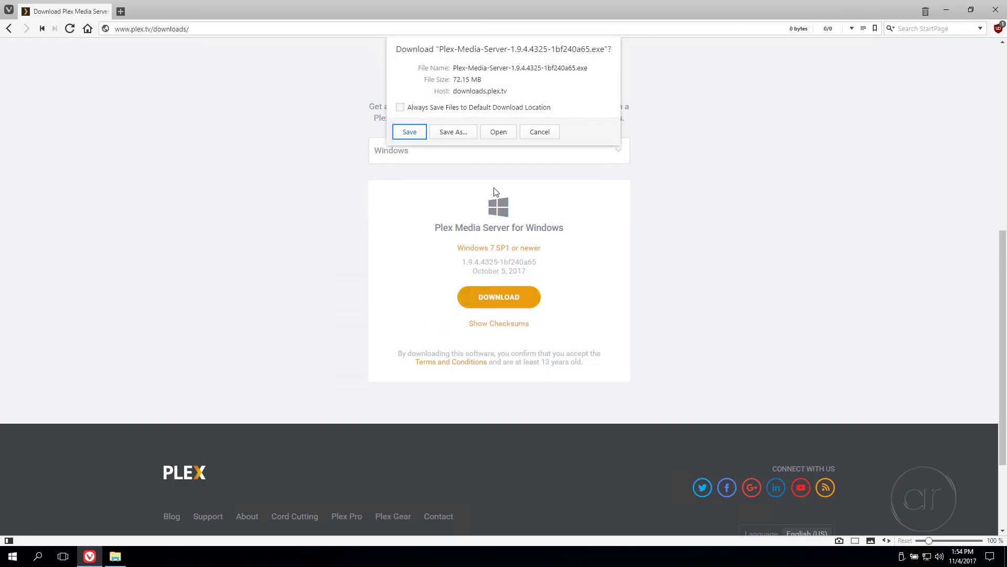
pyautogui.click(499, 132)
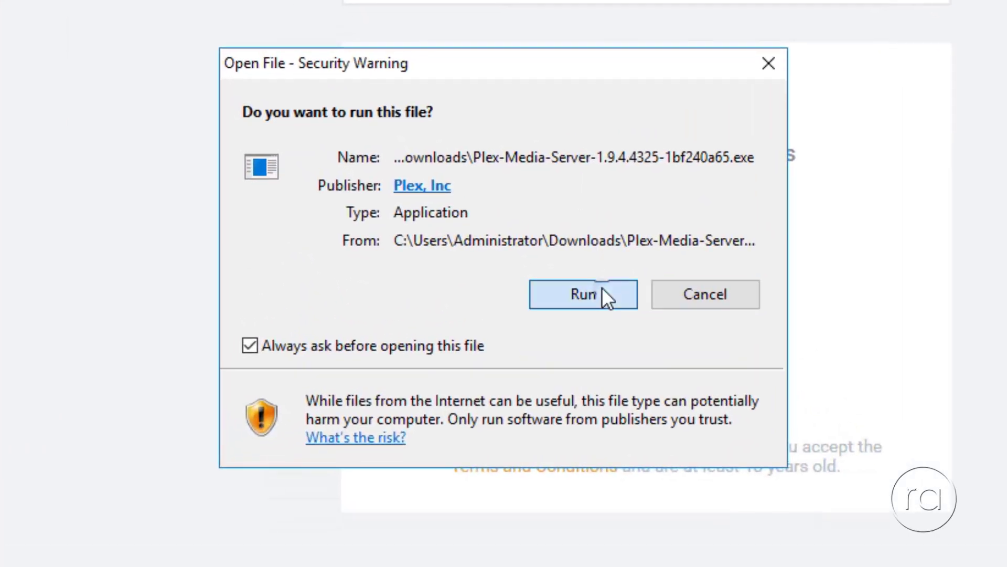
# Run the downloaded installer, install Plex Media Server 1.9.4.4325, and close setup
pyautogui.click(602, 287)
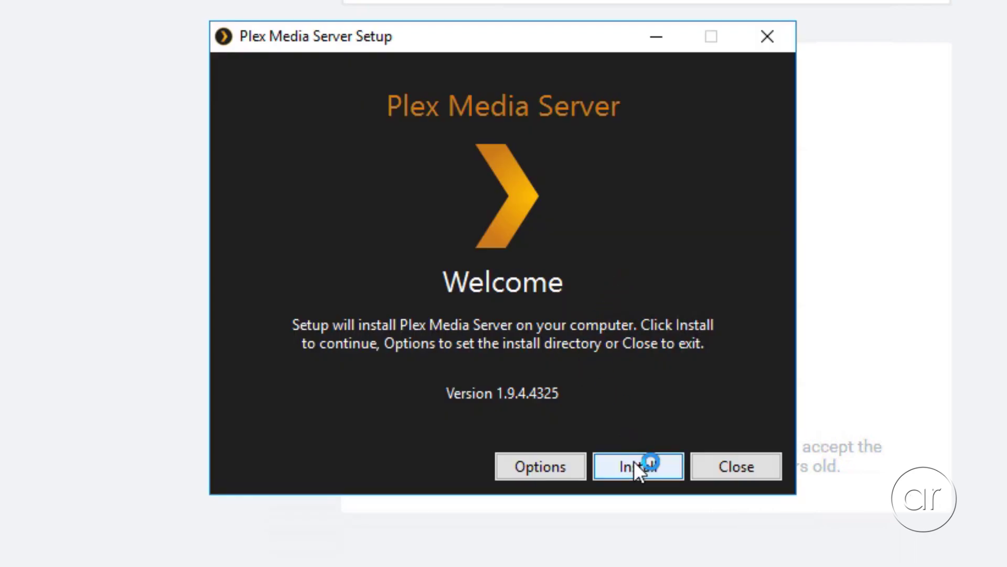
pyautogui.click(635, 465)
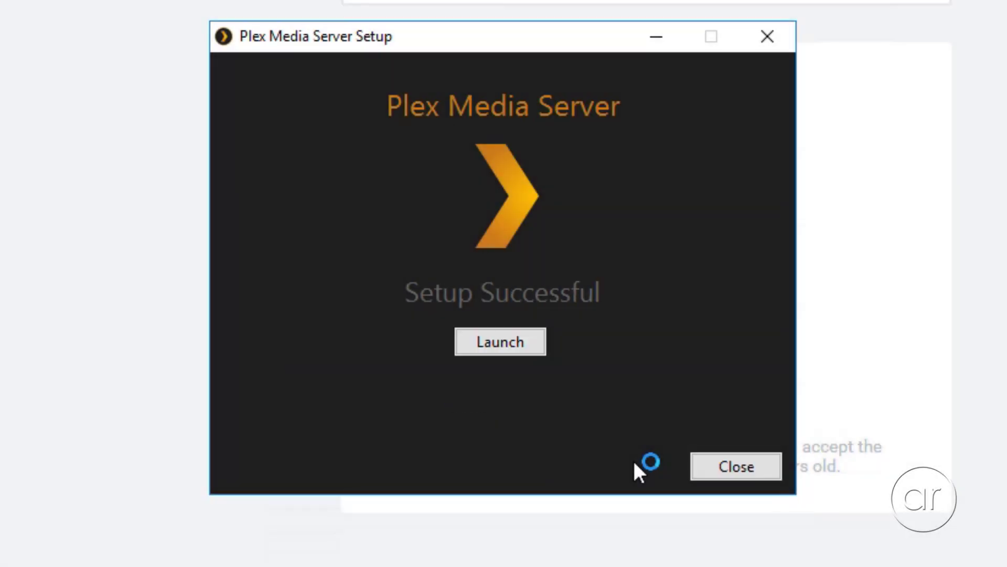
pyautogui.click(731, 468)
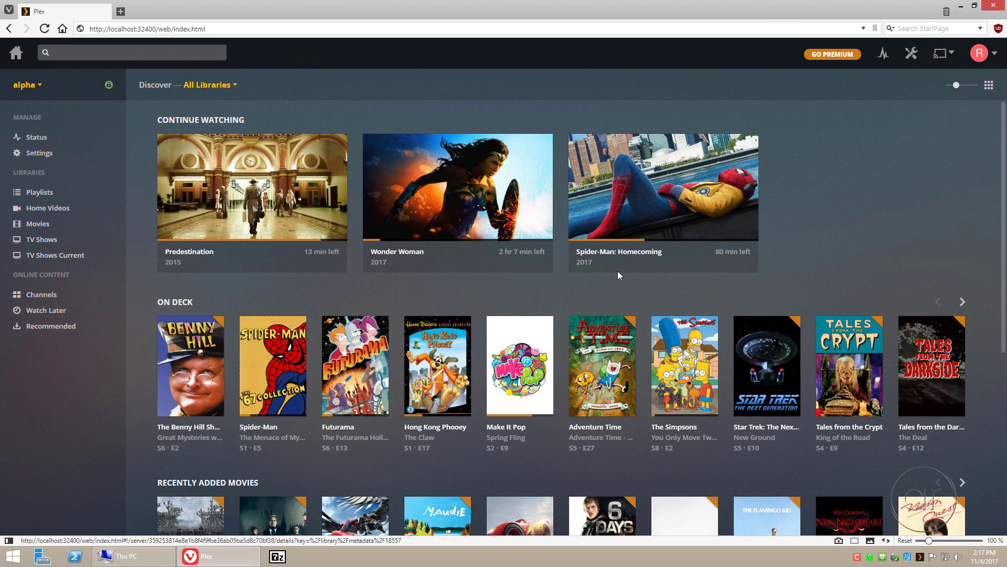
# Turn off 'Empty trash automatically after every scan' in server Library settings and save
pyautogui.click(911, 56)
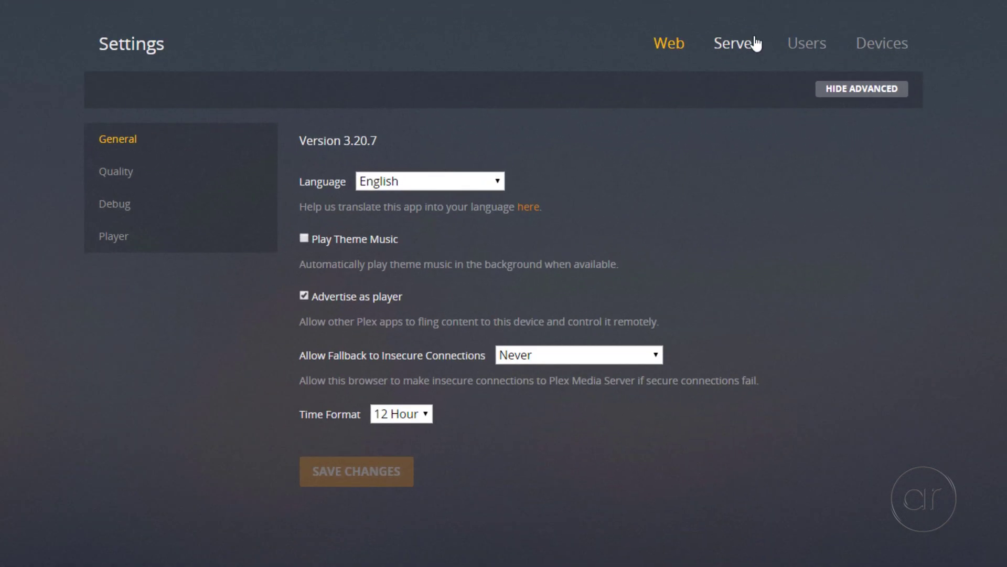
pyautogui.click(751, 46)
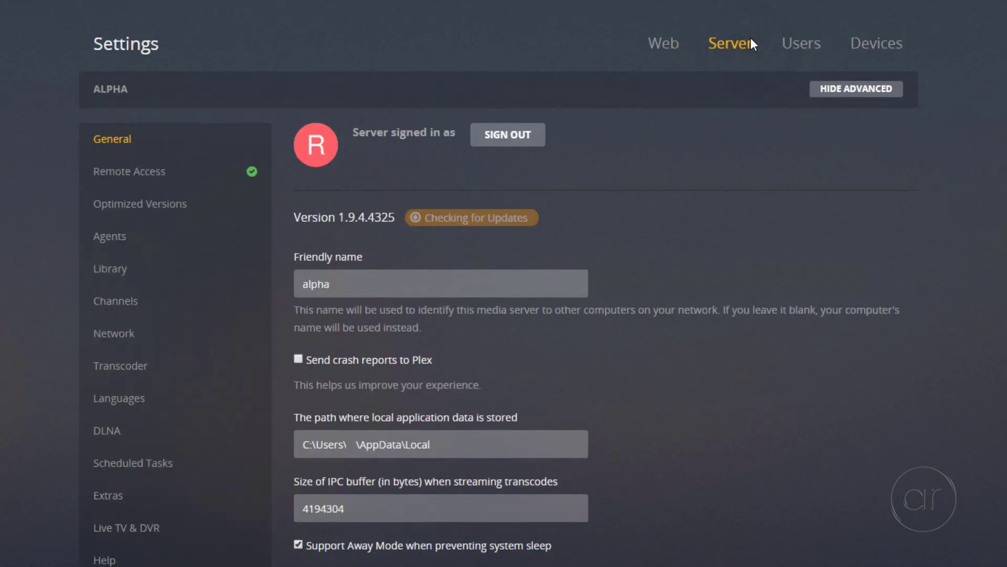
pyautogui.click(139, 269)
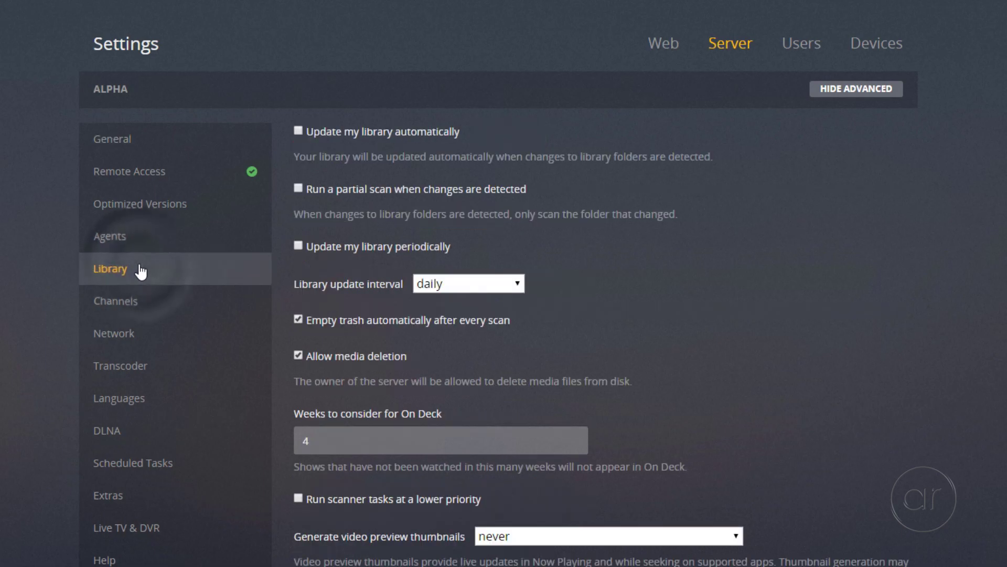
pyautogui.click(298, 321)
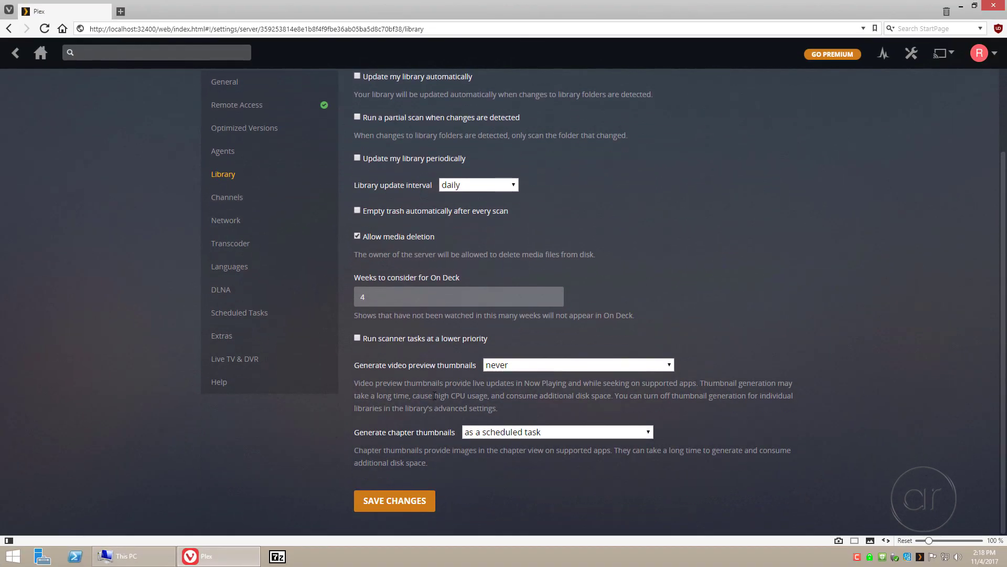
pyautogui.click(408, 502)
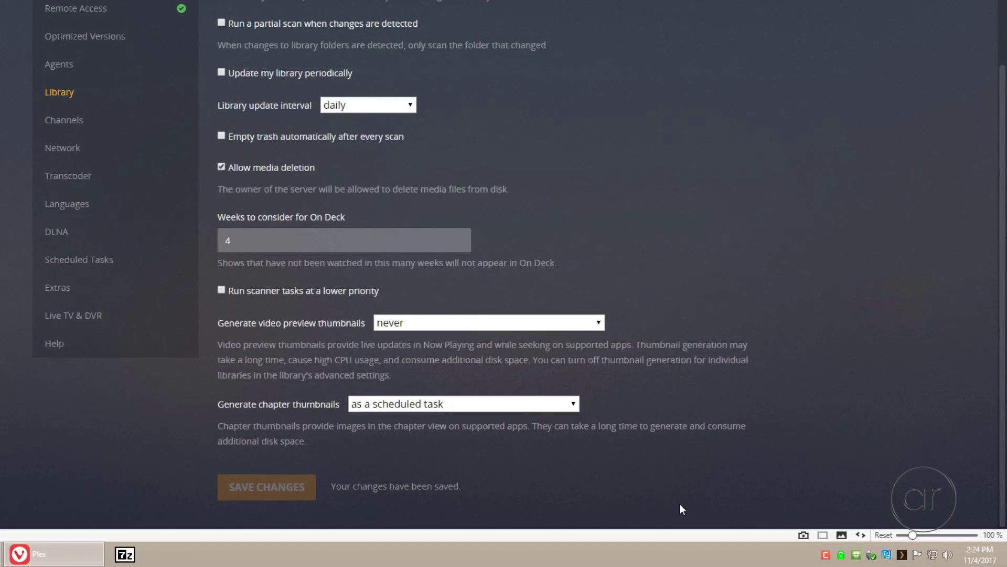
# Exit Plex Media Server from its system tray icon
pyautogui.rightClick(749, 527)
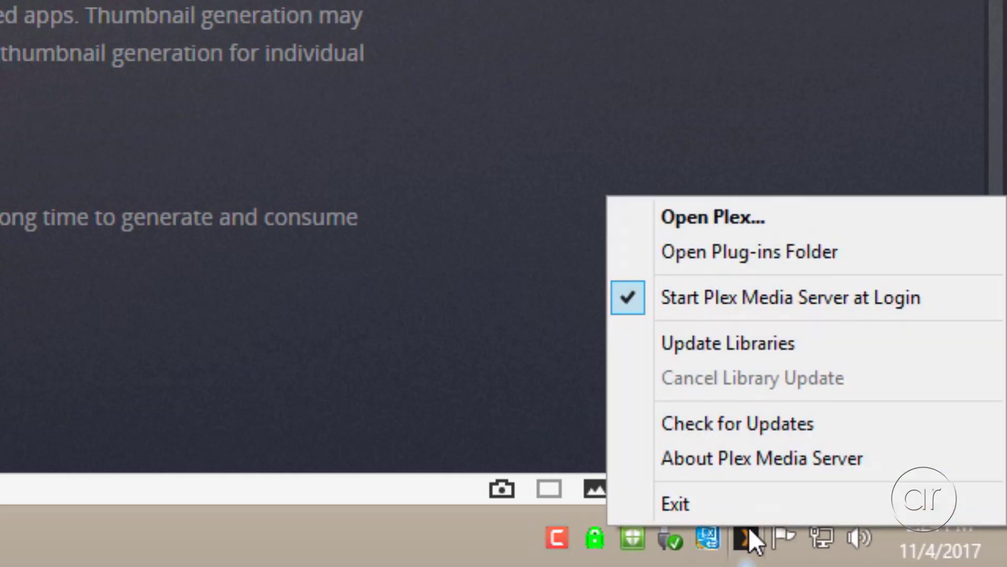
pyautogui.click(736, 502)
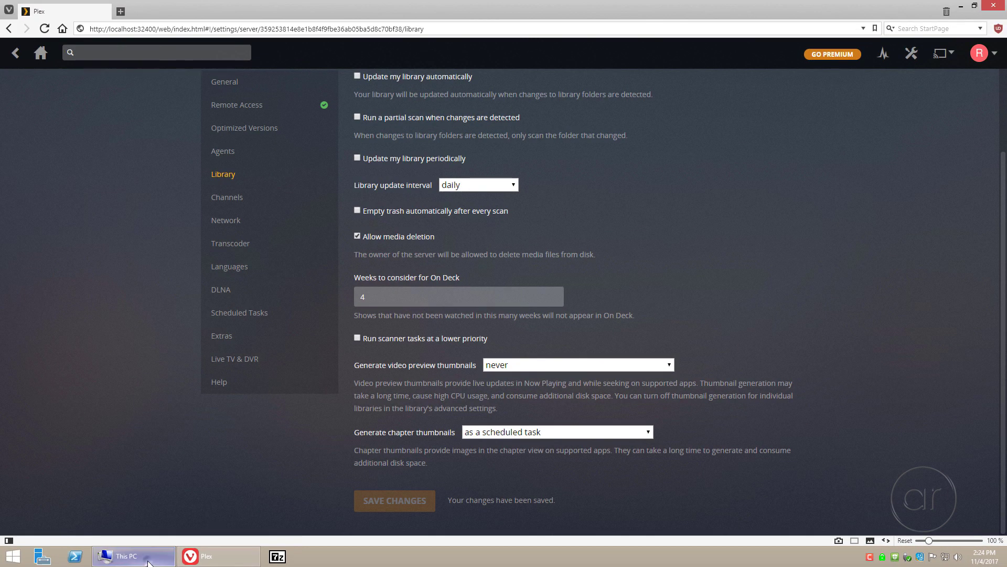
pyautogui.click(145, 557)
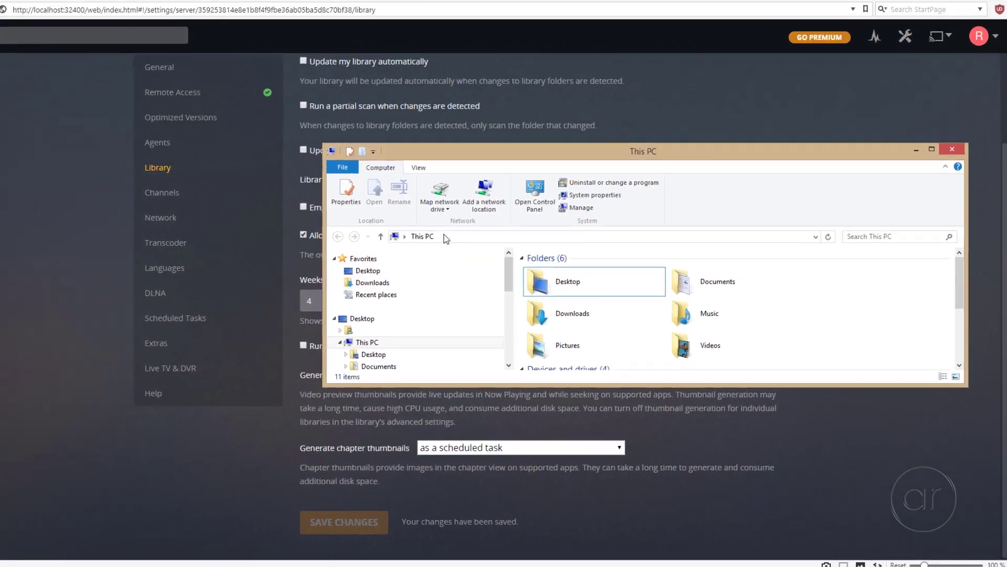
# Navigate File Explorer to %LOCALAPPDATA%\Plex Media Server
pyautogui.click(493, 235)
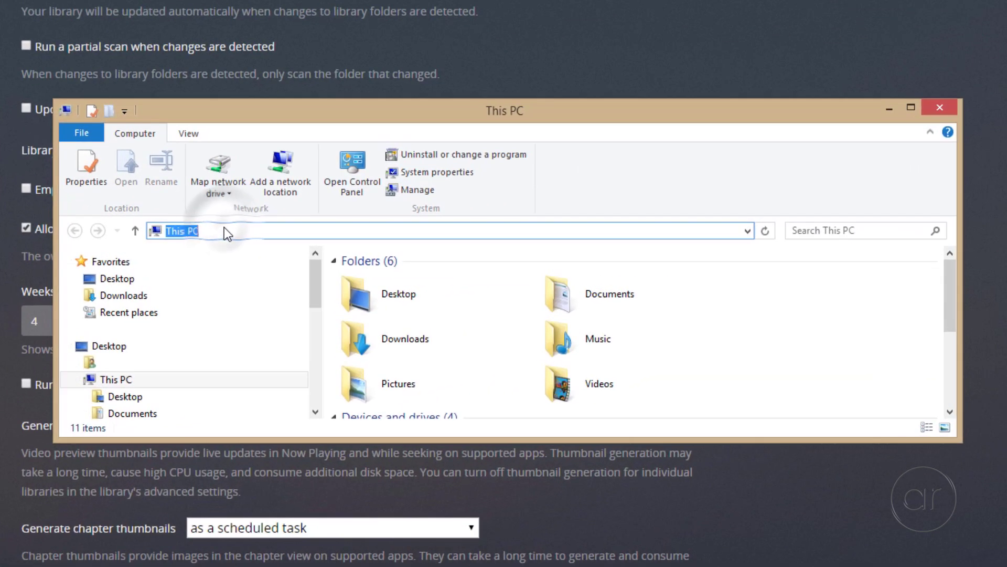
pyautogui.write('%LOCALAPPDATA')
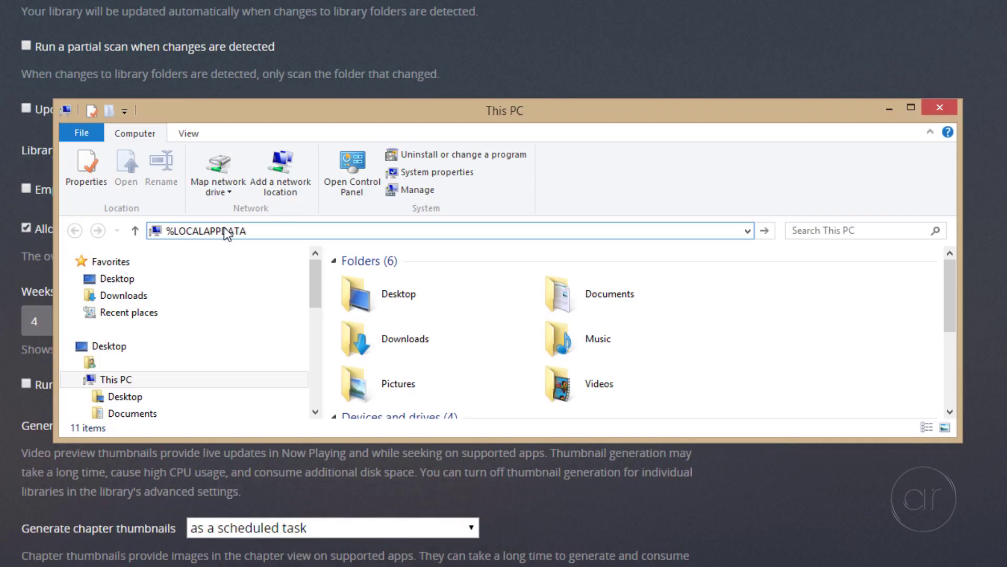
pyautogui.write('%\\Plex')
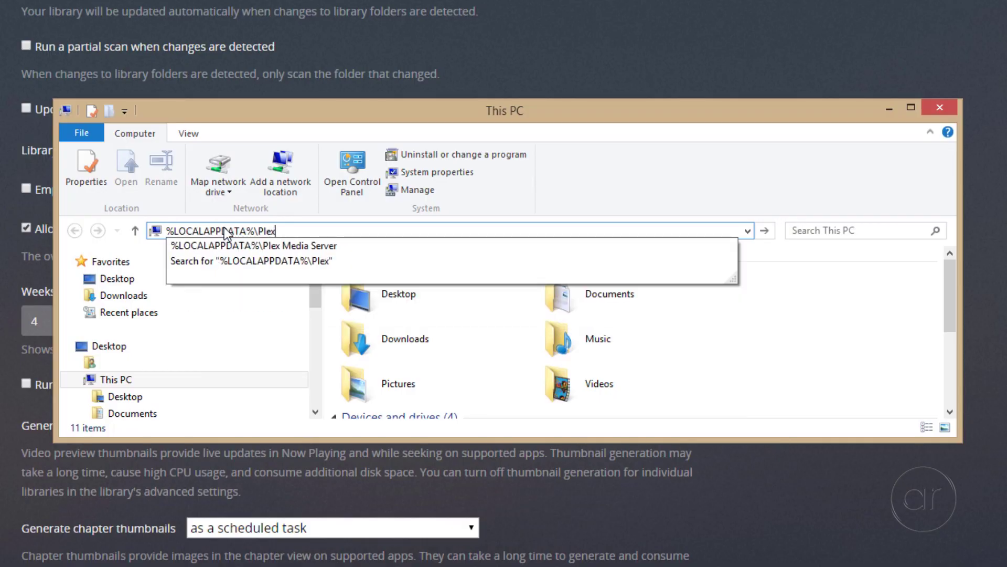
pyautogui.write('Media')
pyautogui.press('BackSpace')
pyautogui.press('BackSpace')
pyautogui.press('BackSpace')
pyautogui.press('BackSpace')
pyautogui.press('BackSpace')
pyautogui.write('Media Server')
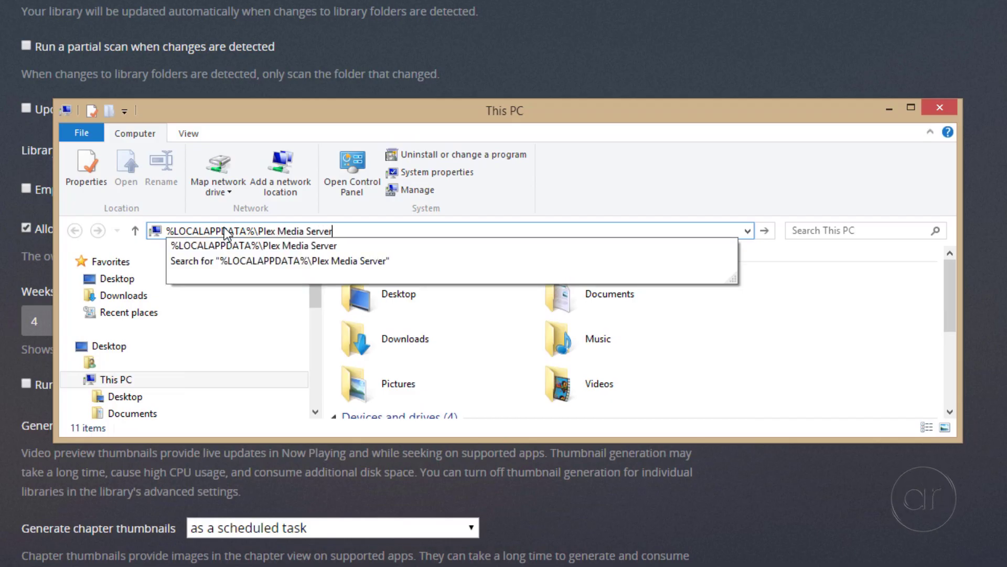
pyautogui.press('Return')
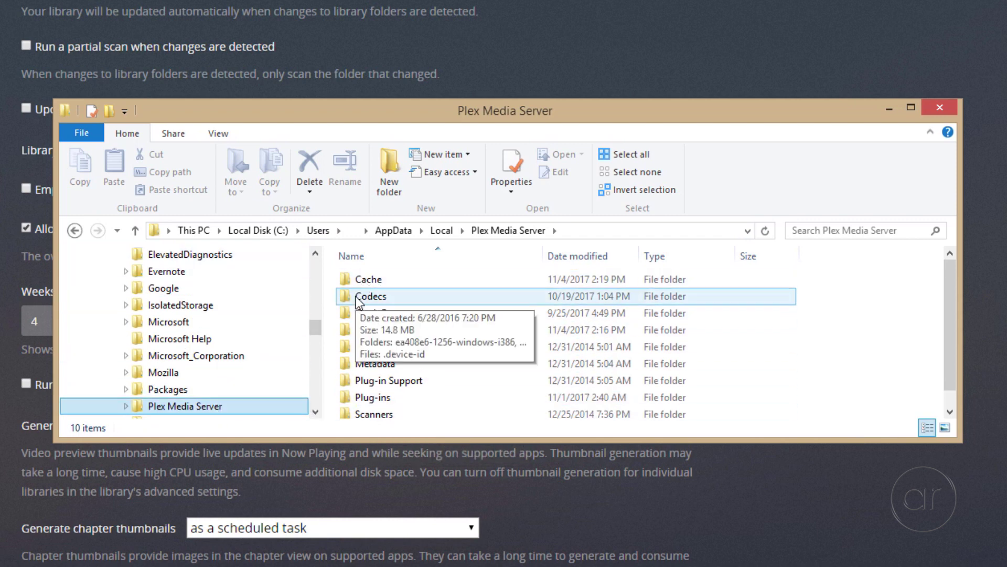
# Compress the Plex Media Server folder with 7-Zip into a zip archive at Maximum level
pyautogui.rightClick(262, 405)
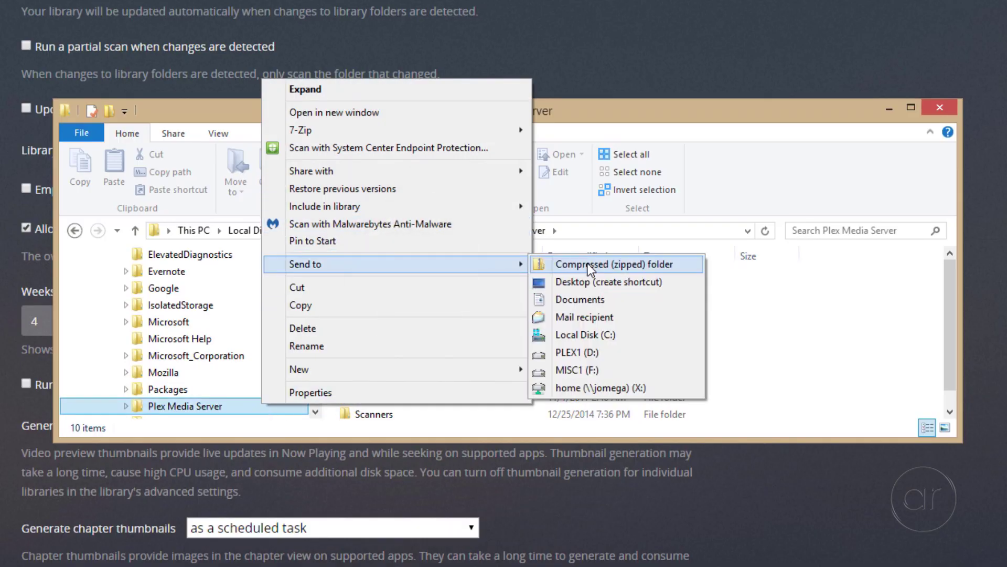
pyautogui.moveTo(331, 130)
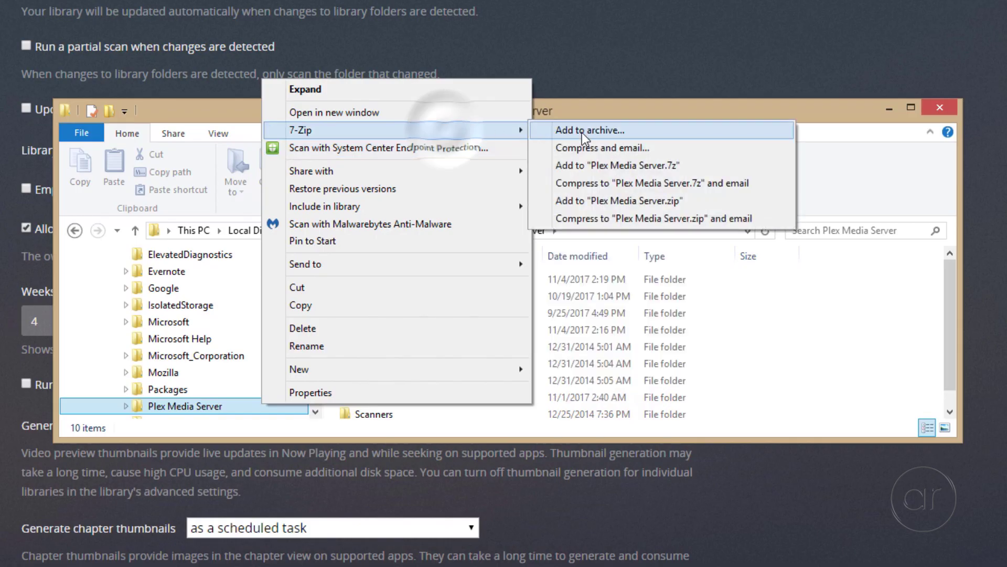
pyautogui.click(584, 133)
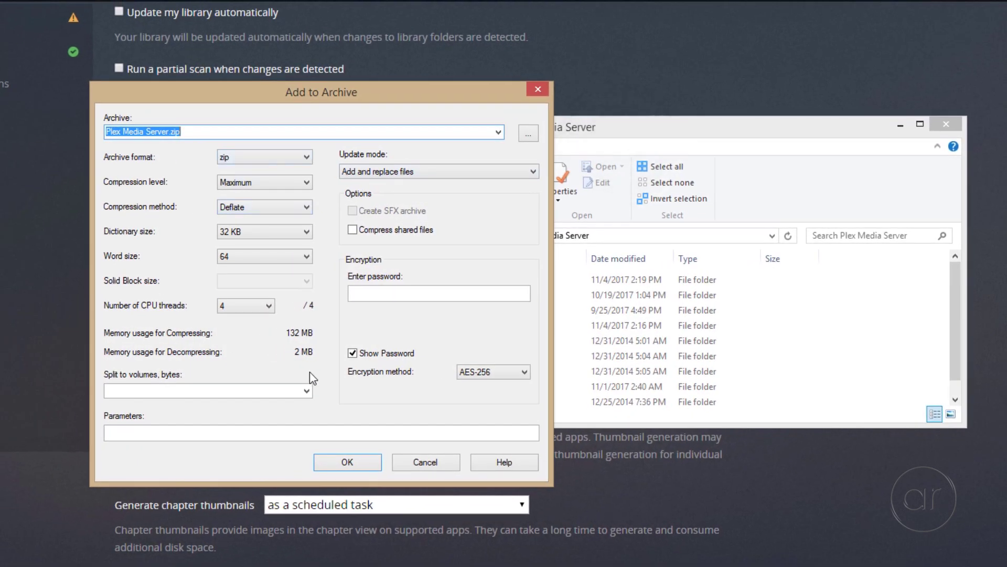
pyautogui.click(355, 464)
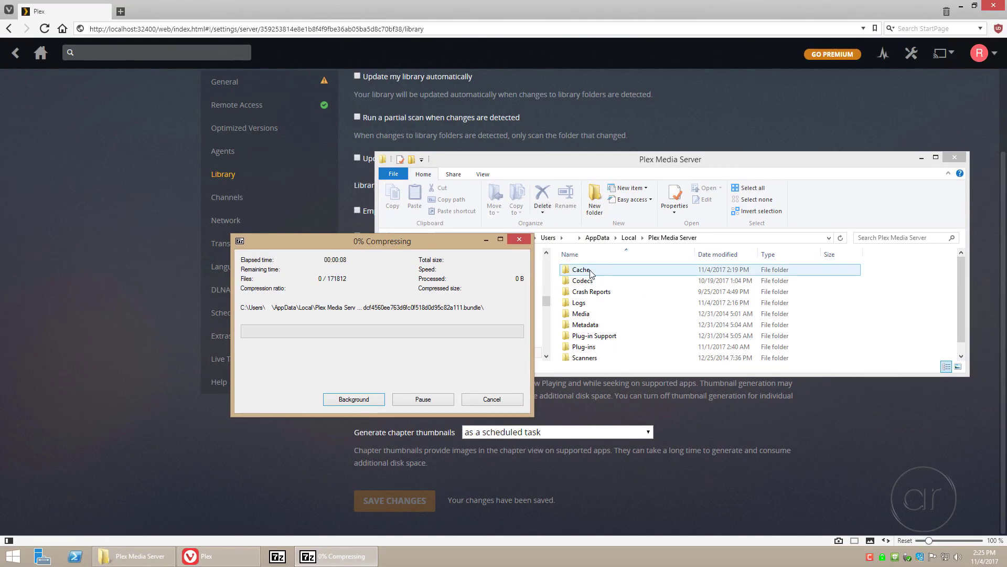
pyautogui.click(593, 272)
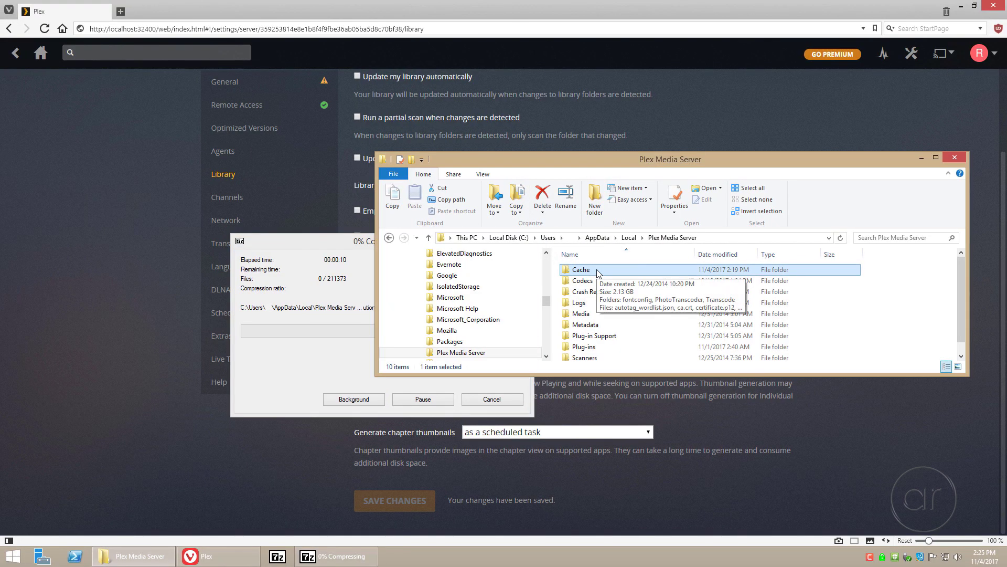
pyautogui.click(345, 370)
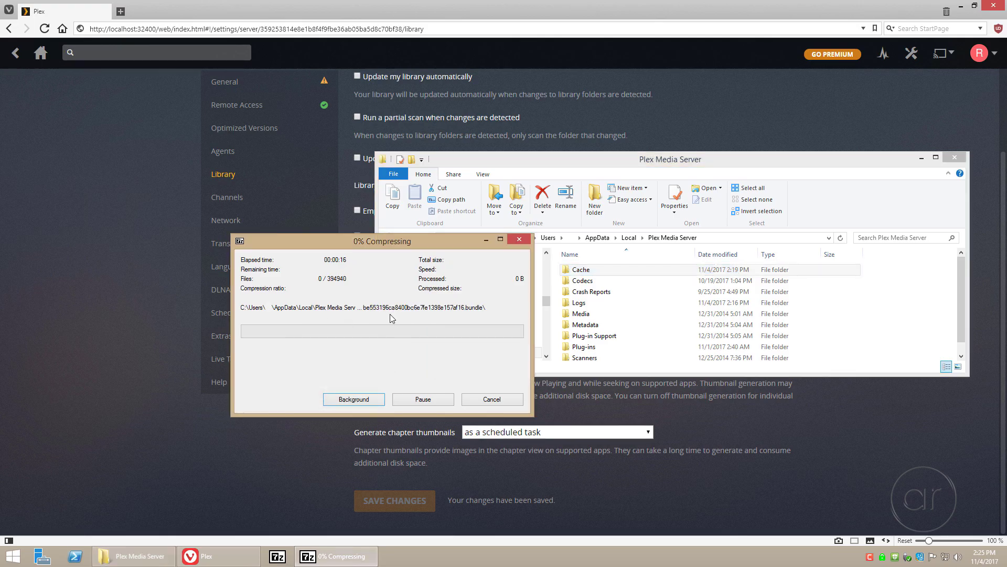
pyautogui.click(12, 556)
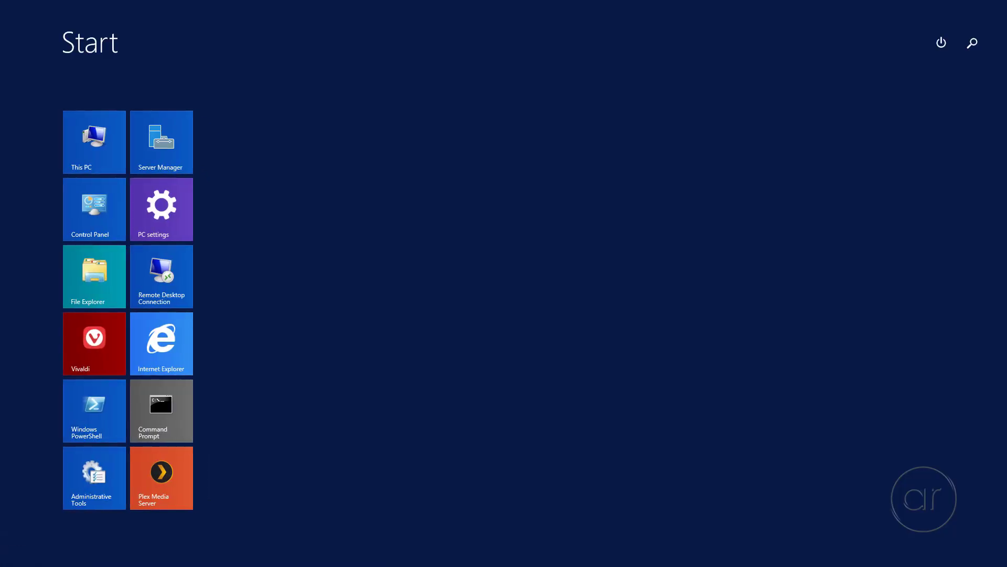
pyautogui.write('regedit.exe')
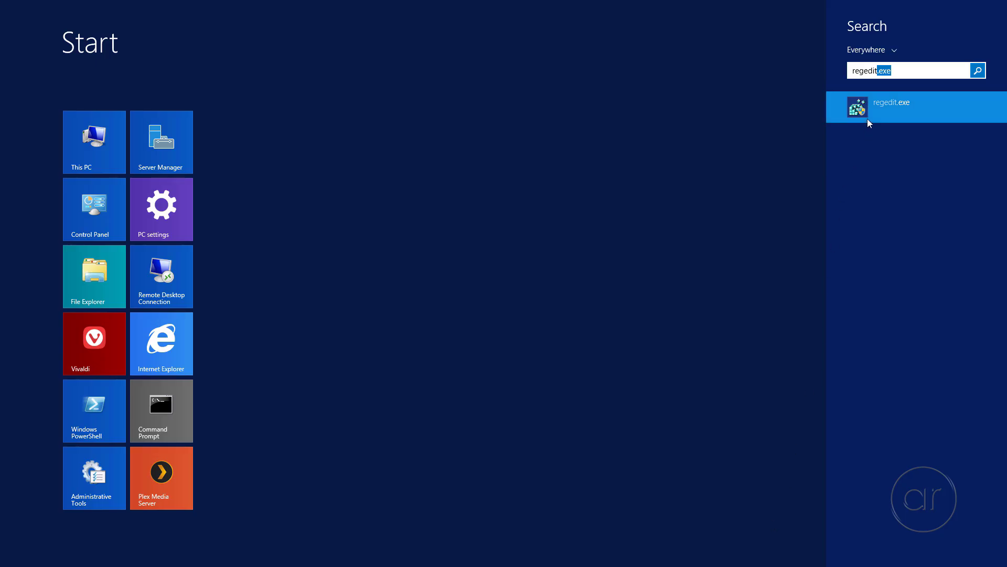
# Launch Registry Editor and expand HKEY_CURRENT_USER\Software\Plex, Inc.\Plex Media Server
pyautogui.click(868, 115)
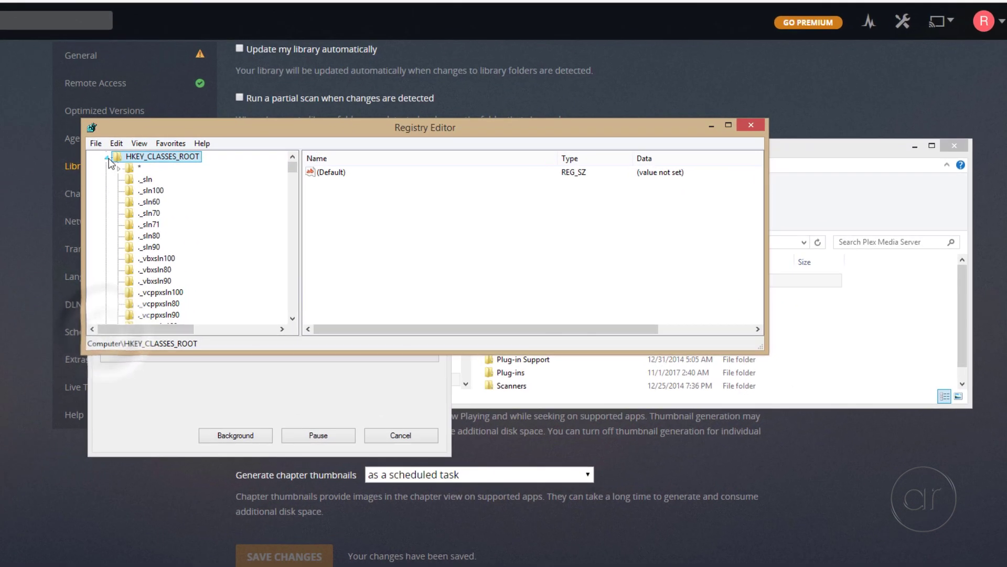
pyautogui.click(247, 173)
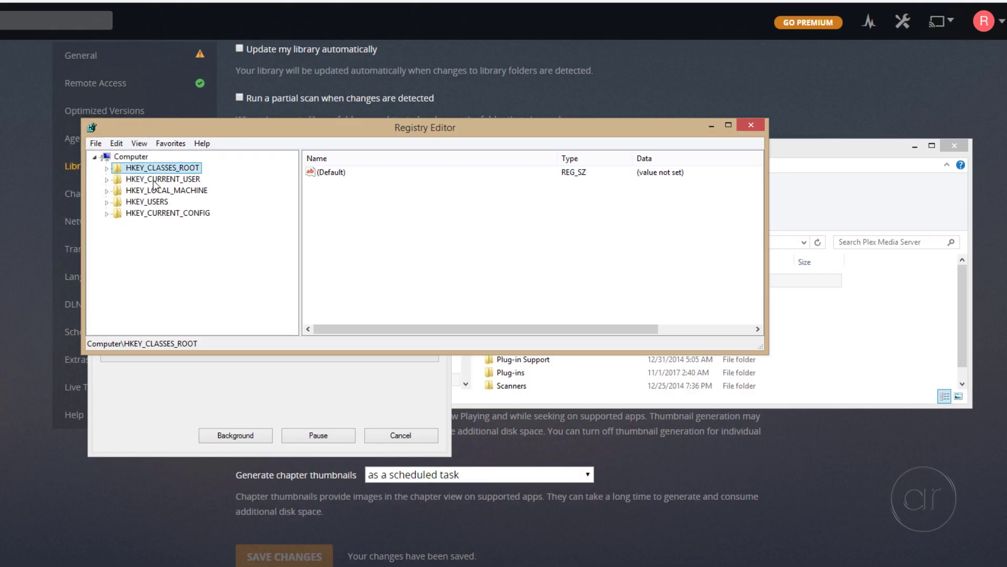
pyautogui.click(140, 180)
pyautogui.click(106, 180)
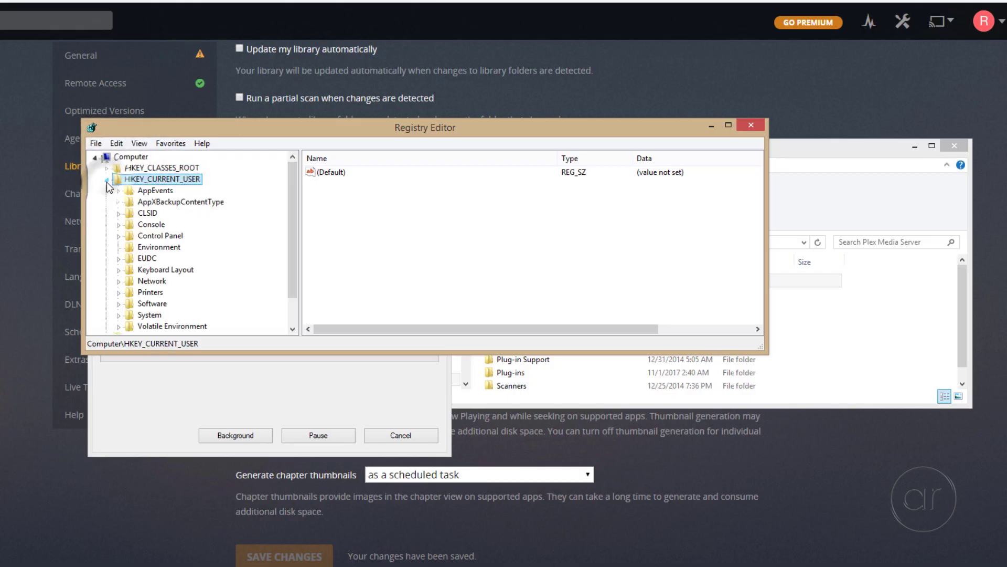
pyautogui.click(118, 303)
pyautogui.click(165, 260)
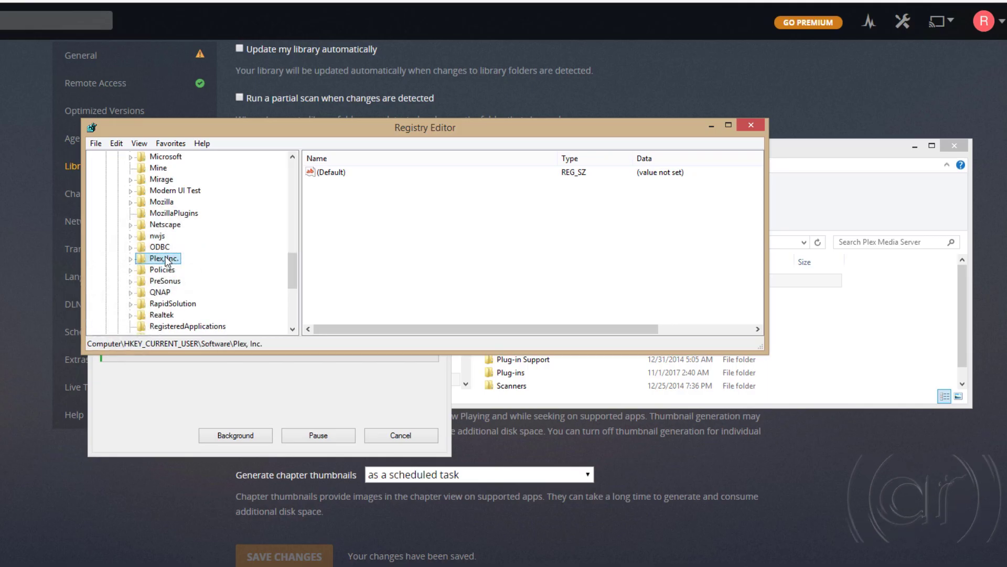
pyautogui.click(132, 258)
pyautogui.click(180, 270)
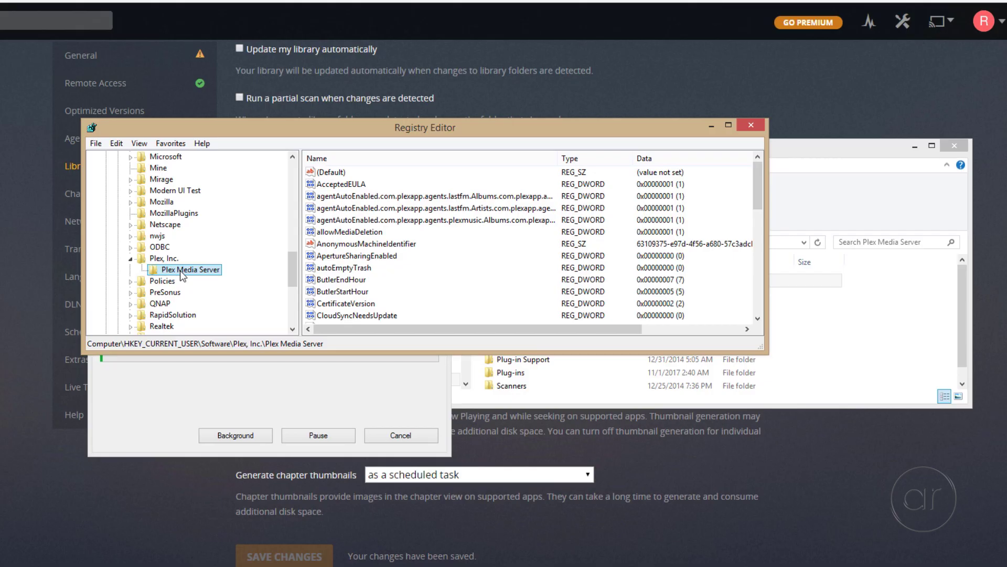
# Export the Plex Media Server key to a registry file named plex in Downloads
pyautogui.rightClick(181, 273)
pyautogui.click(213, 356)
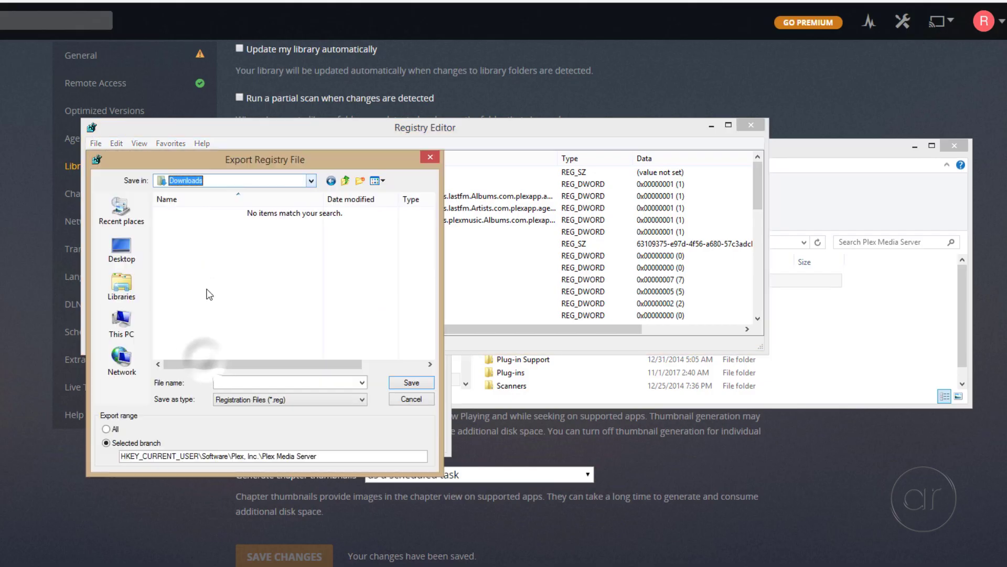
pyautogui.click(230, 382)
pyautogui.write('plex')
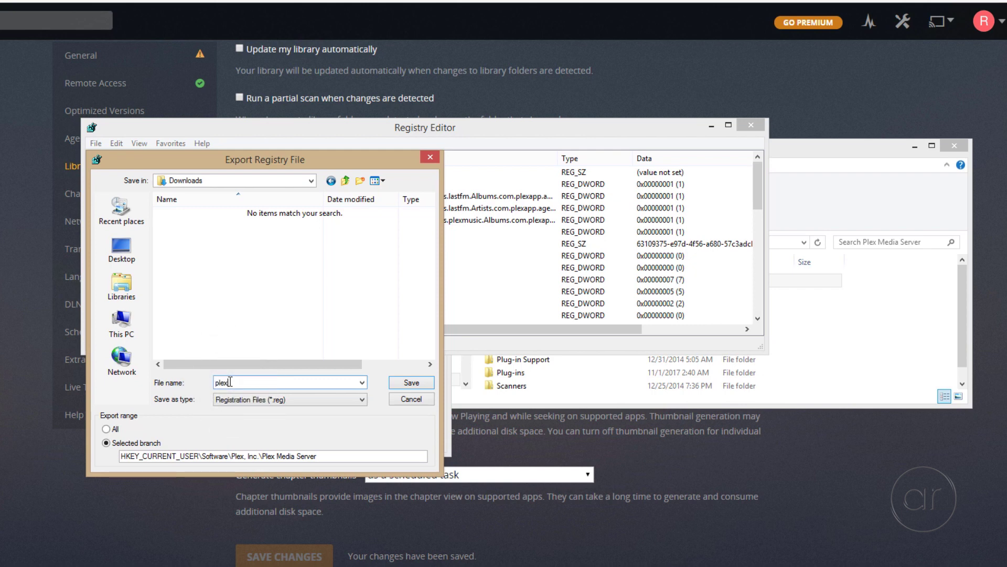
pyautogui.press('Return')
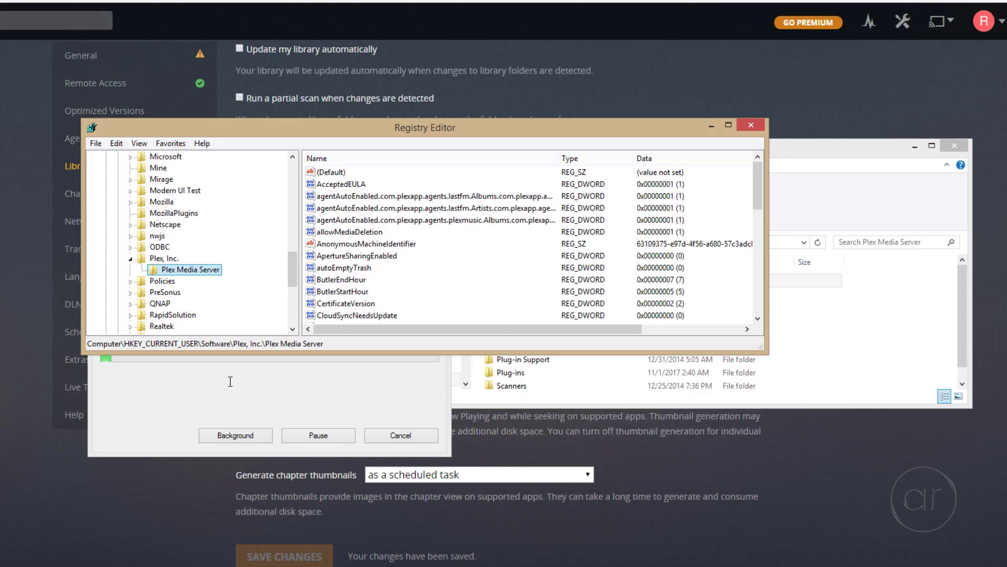
pyautogui.click(230, 382)
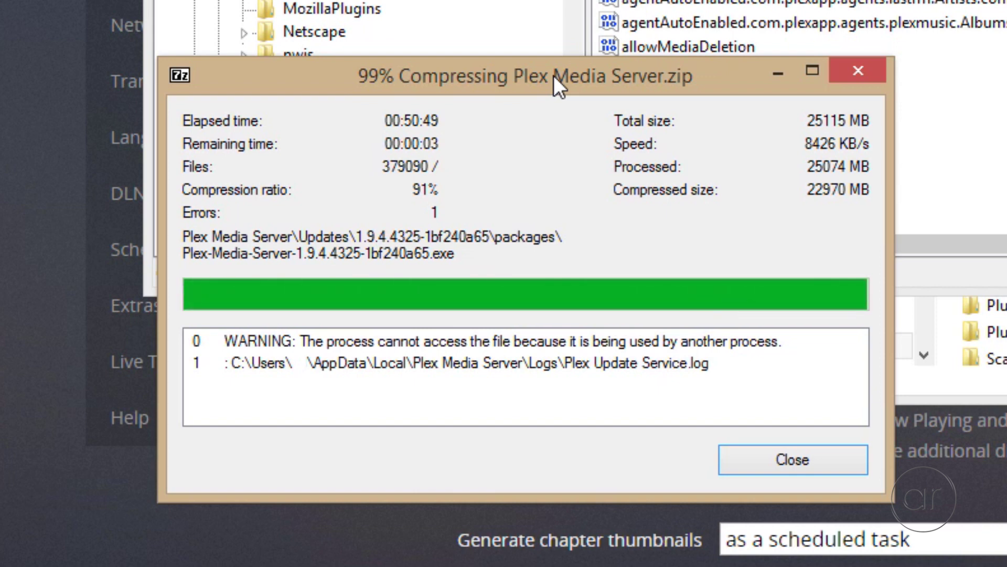
# Close the finished 7-Zip compression report for Plex Media Server.zip
pyautogui.click(831, 466)
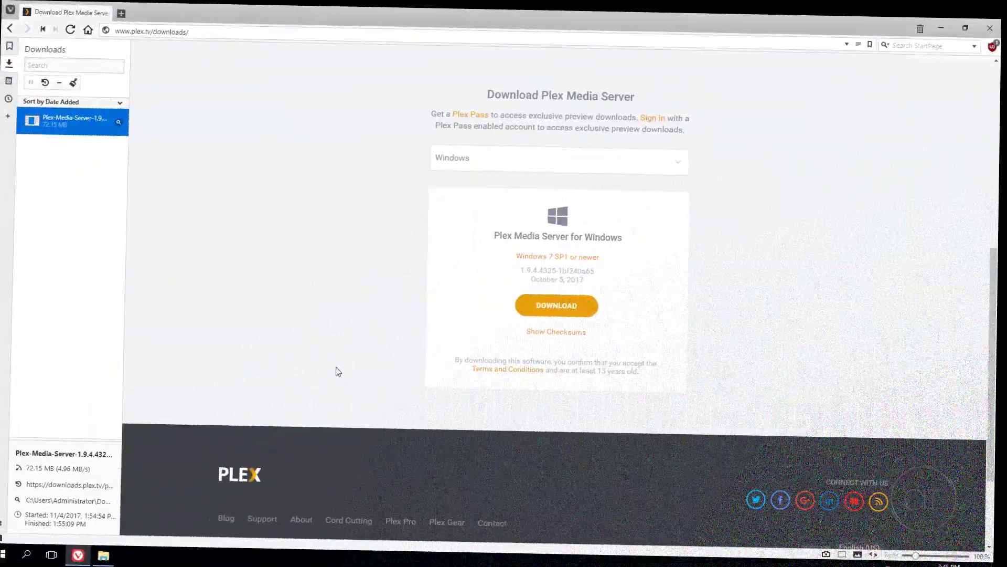
# Merge plex.reg from Downloads into the registry and dismiss the success message
pyautogui.click(115, 557)
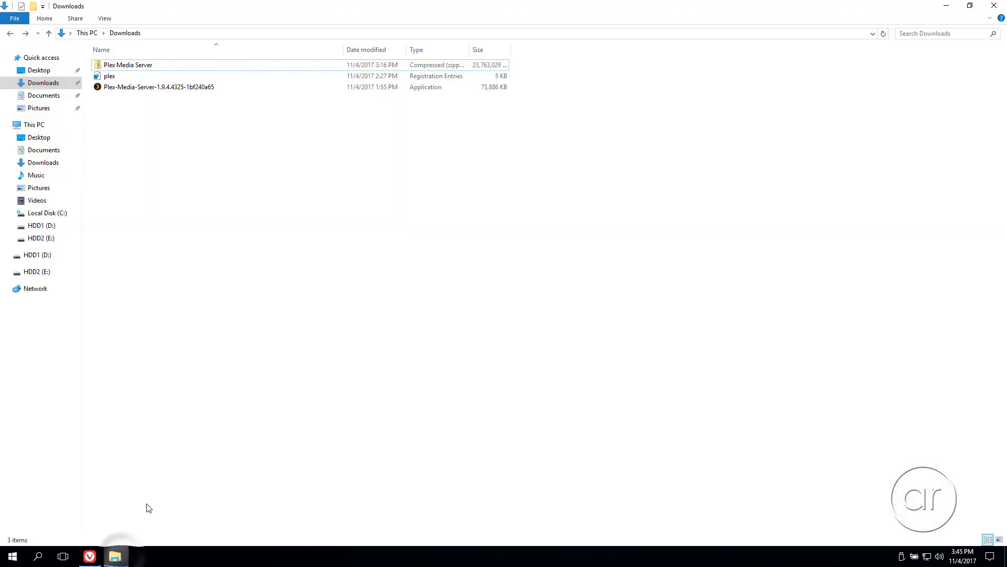
pyautogui.click(220, 127)
pyautogui.click(233, 117)
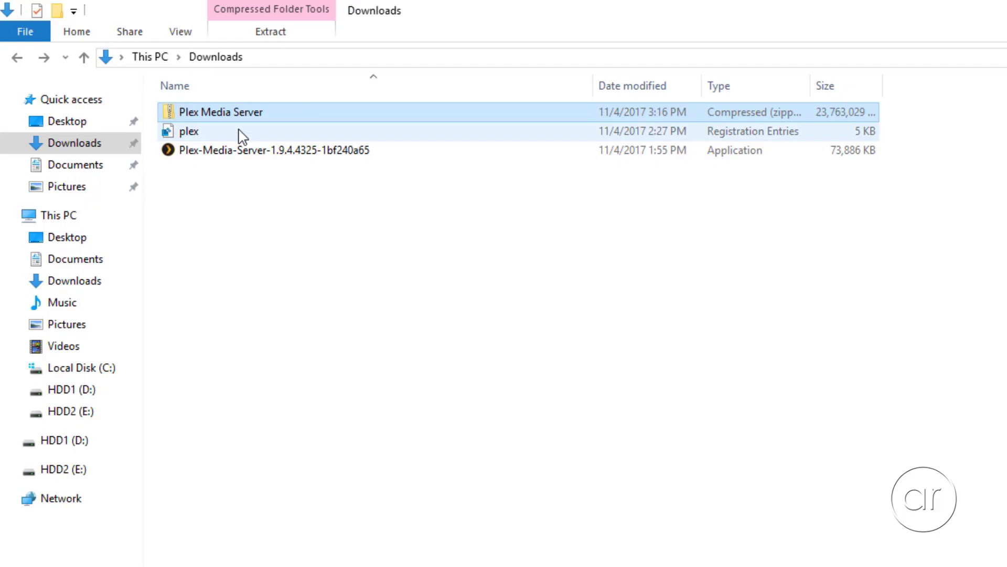
pyautogui.click(240, 136)
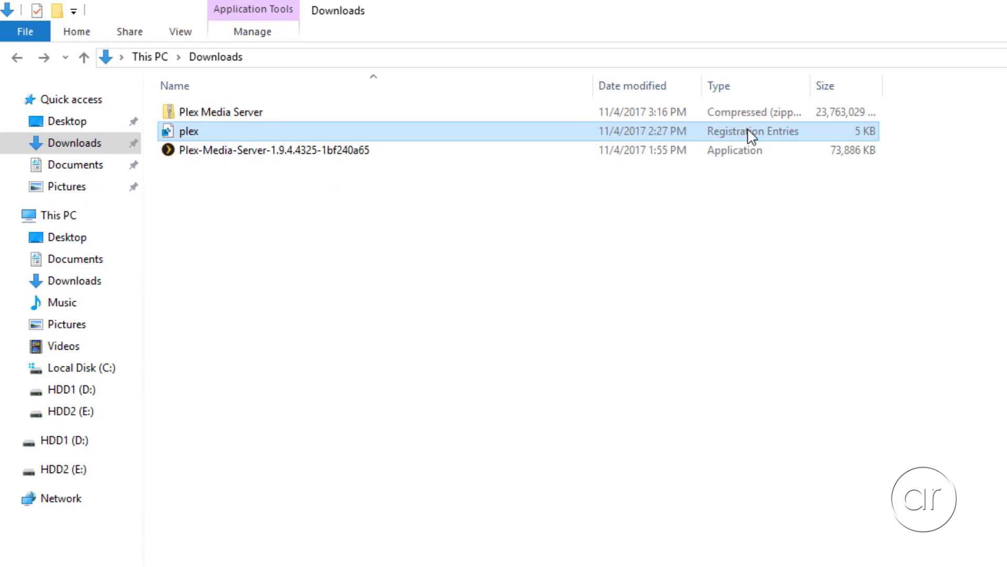
pyautogui.rightClick(195, 134)
pyautogui.click(243, 146)
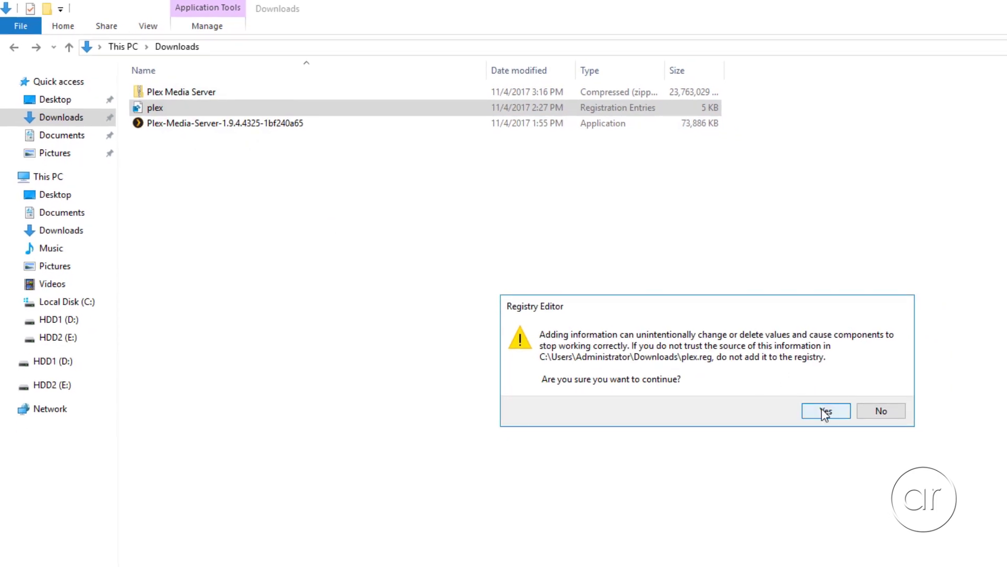
pyautogui.click(824, 412)
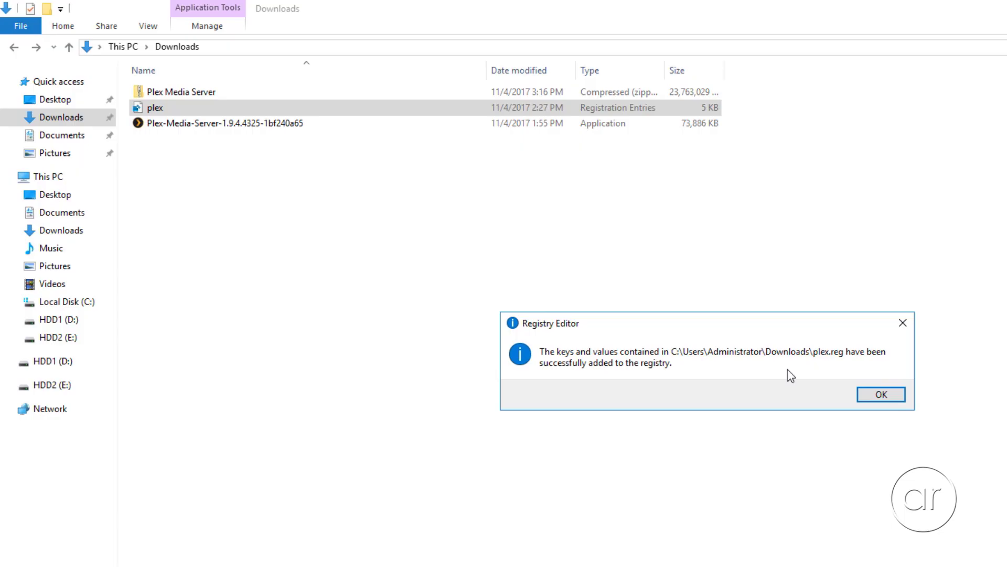
pyautogui.click(875, 392)
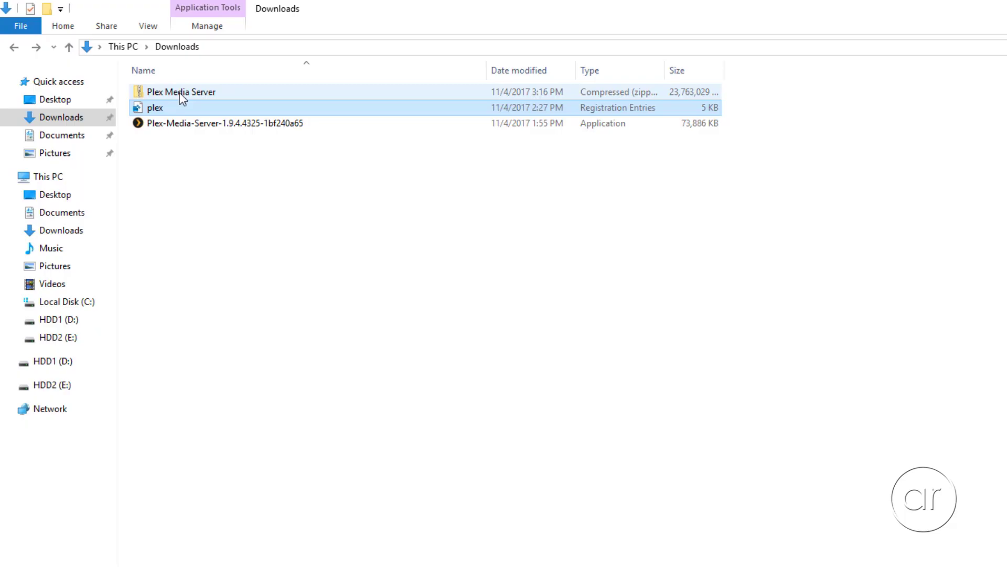
pyautogui.rightClick(181, 96)
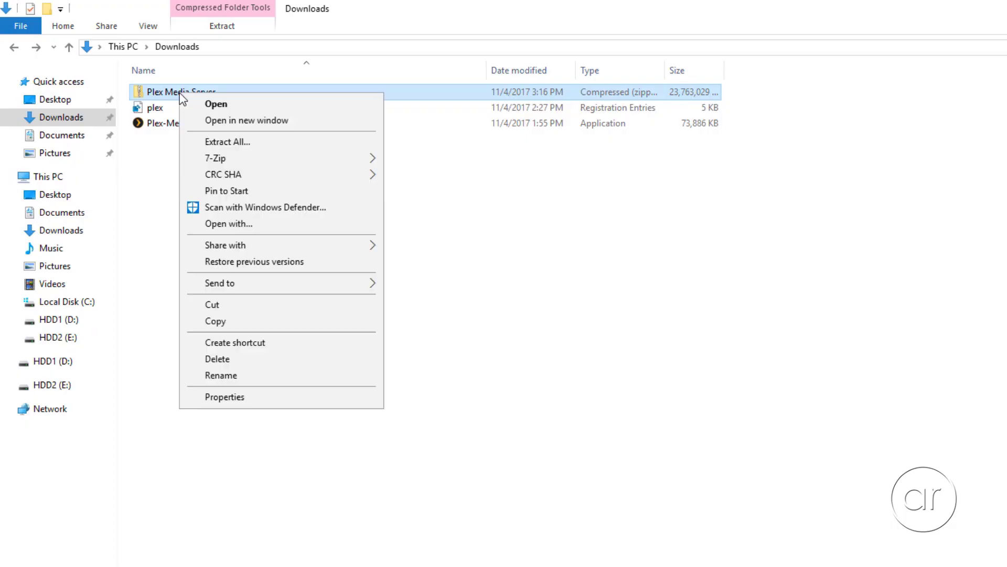
# Move Plex Media Server.zip from Downloads to AppData\Local and open it in 7-Zip
pyautogui.click(245, 304)
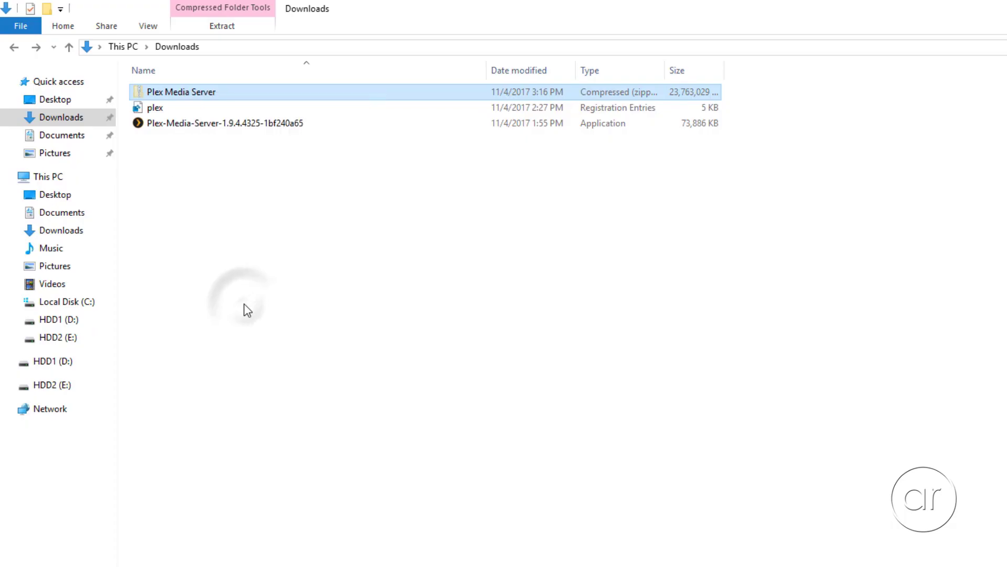
pyautogui.click(232, 49)
pyautogui.write('%LOCALAPPDATA%')
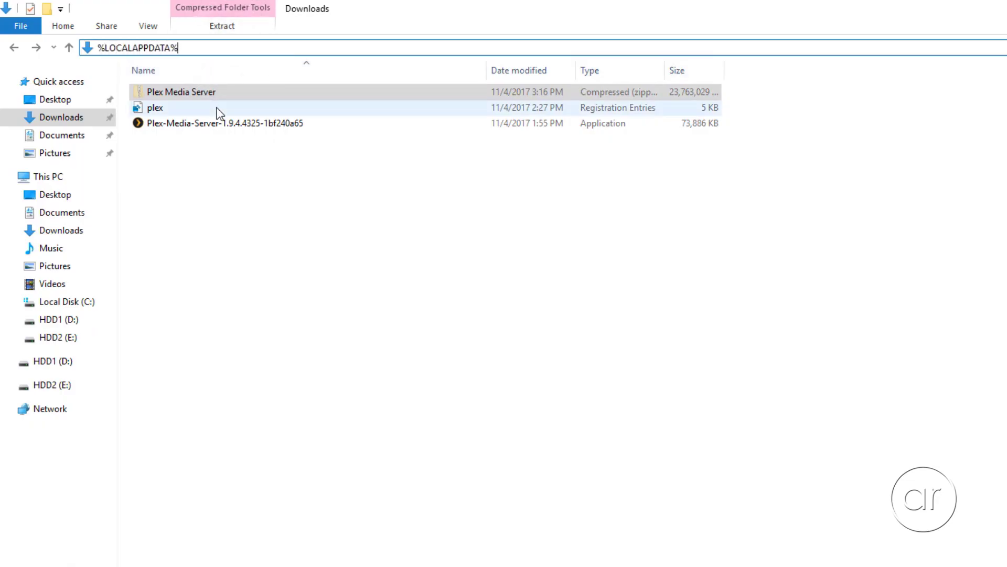
pyautogui.press('Return')
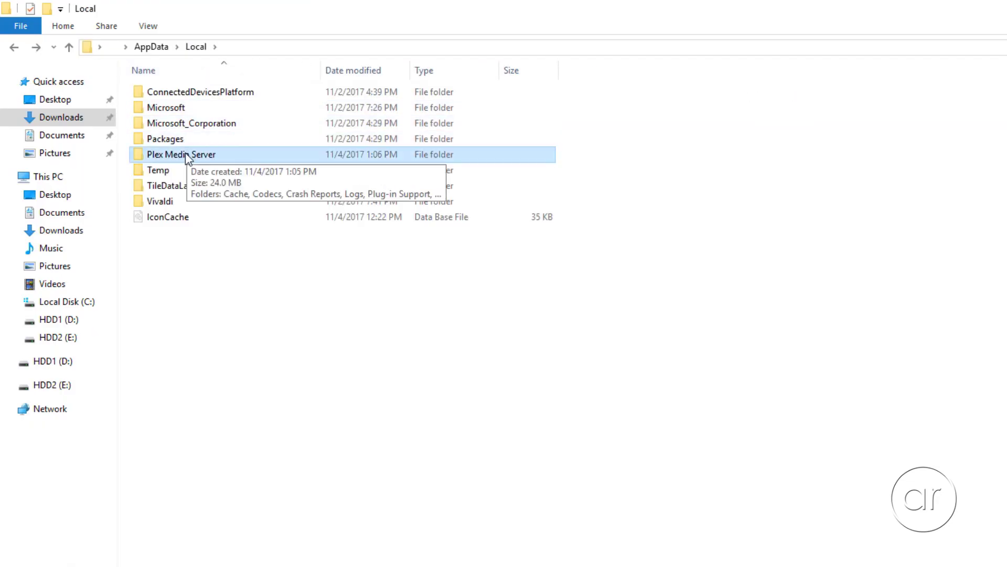
pyautogui.rightClick(187, 270)
pyautogui.click(224, 372)
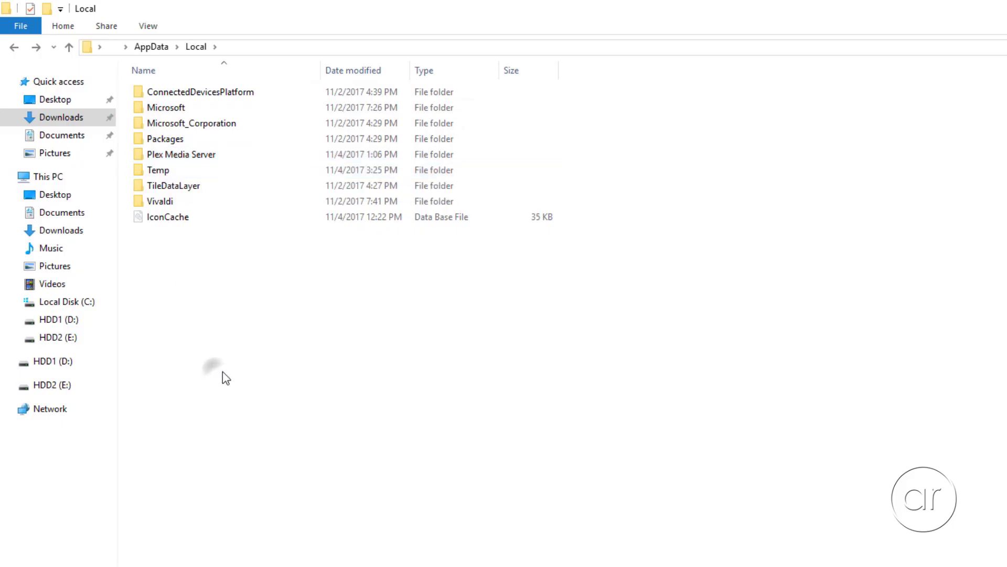
pyautogui.rightClick(208, 232)
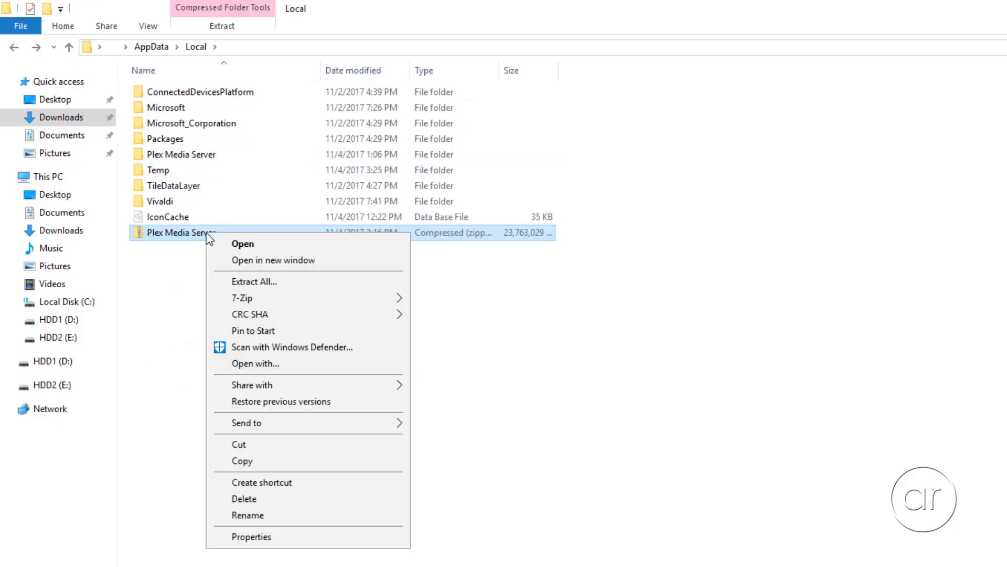
pyautogui.moveTo(307, 297)
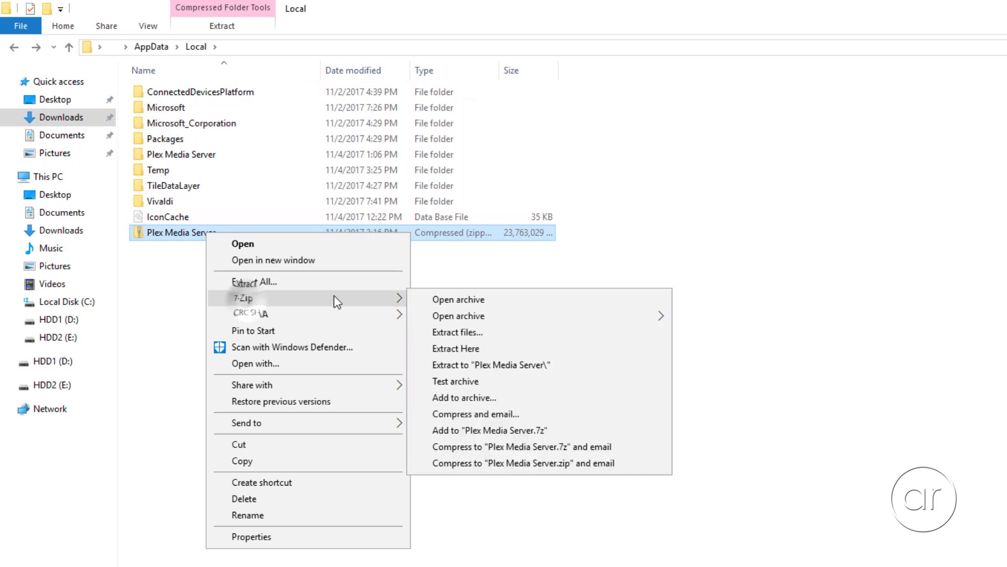
pyautogui.click(449, 290)
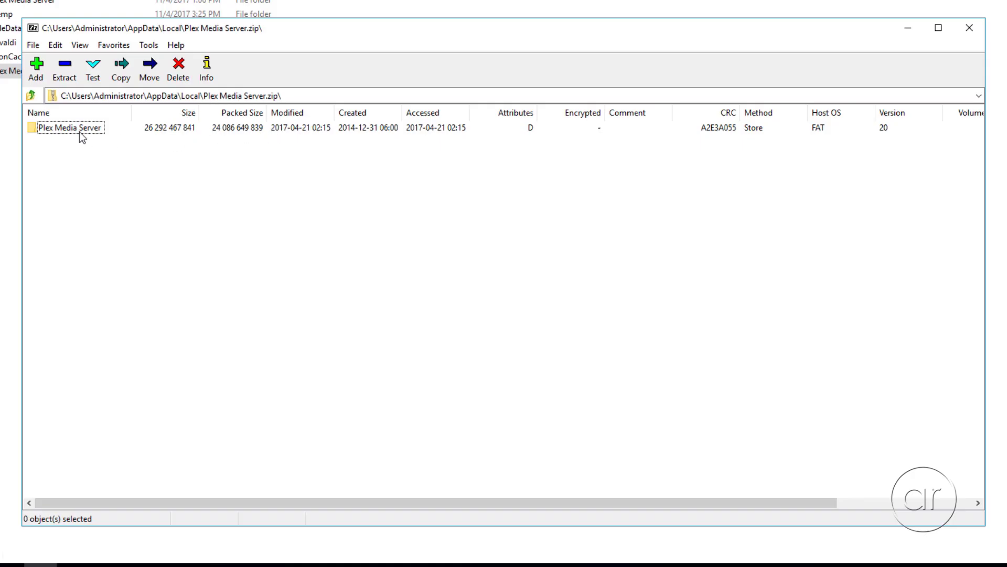
# Extract all ten archived Plex folders to AppData\Local\Plex Media Server, replacing every existing file
pyautogui.doubleClick(46, 131)
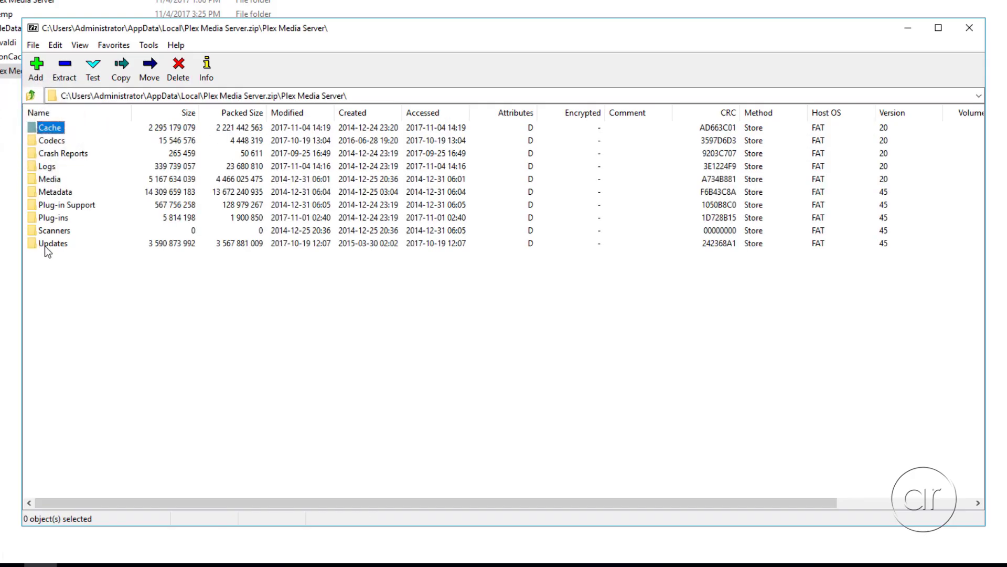
pyautogui.hotkey('ctrl', 'a')
pyautogui.click(72, 69)
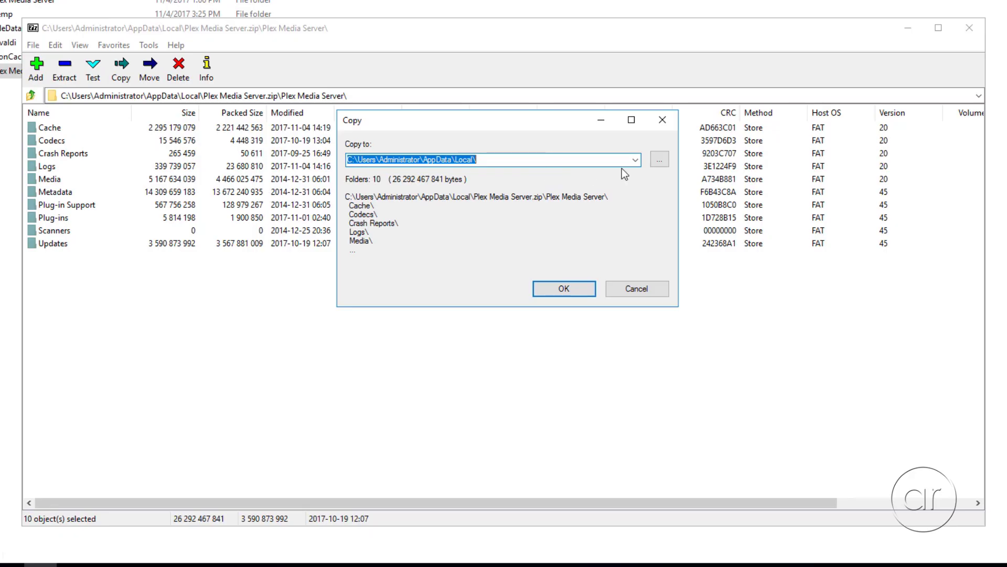
pyautogui.click(661, 160)
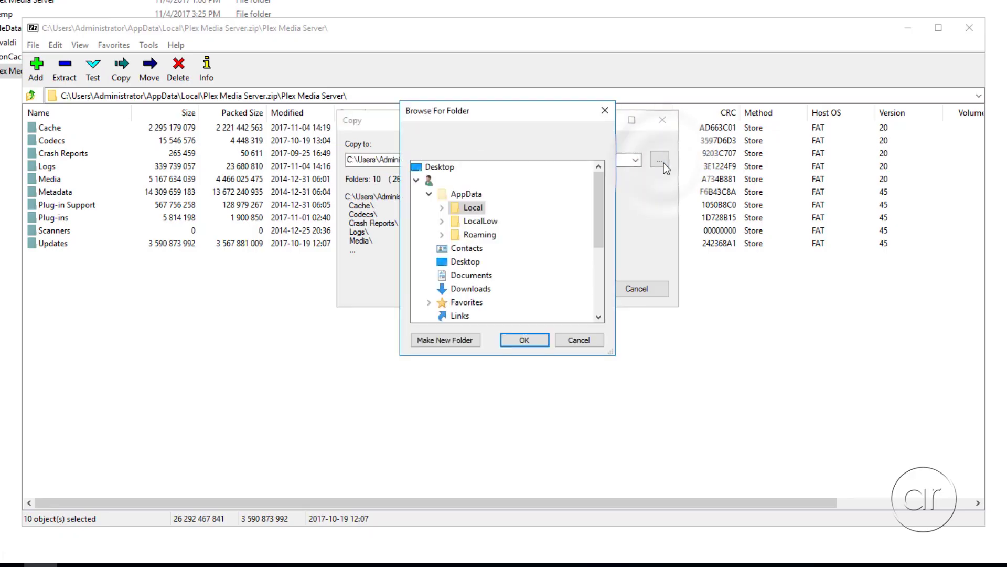
pyautogui.click(441, 208)
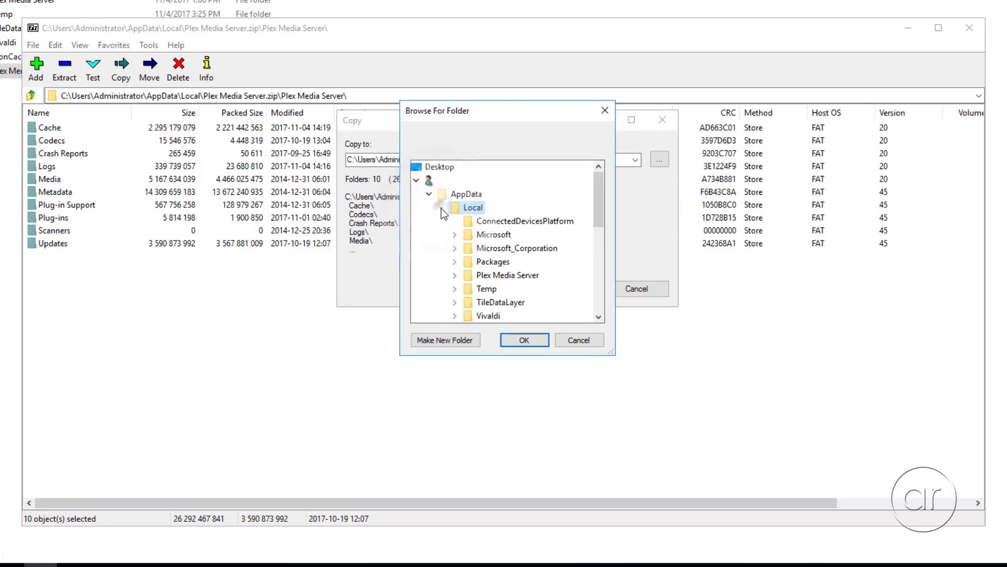
pyautogui.click(509, 276)
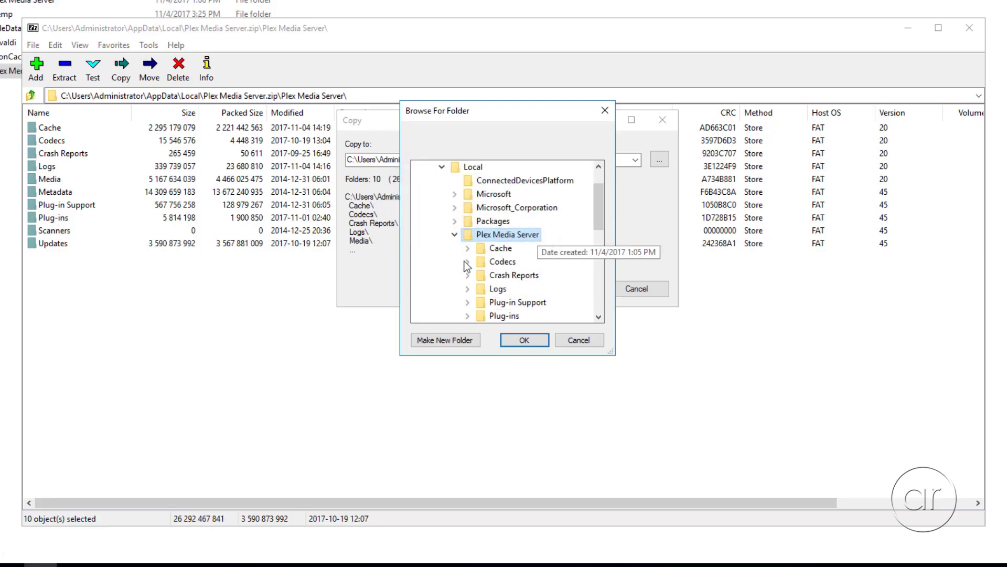
pyautogui.click(525, 340)
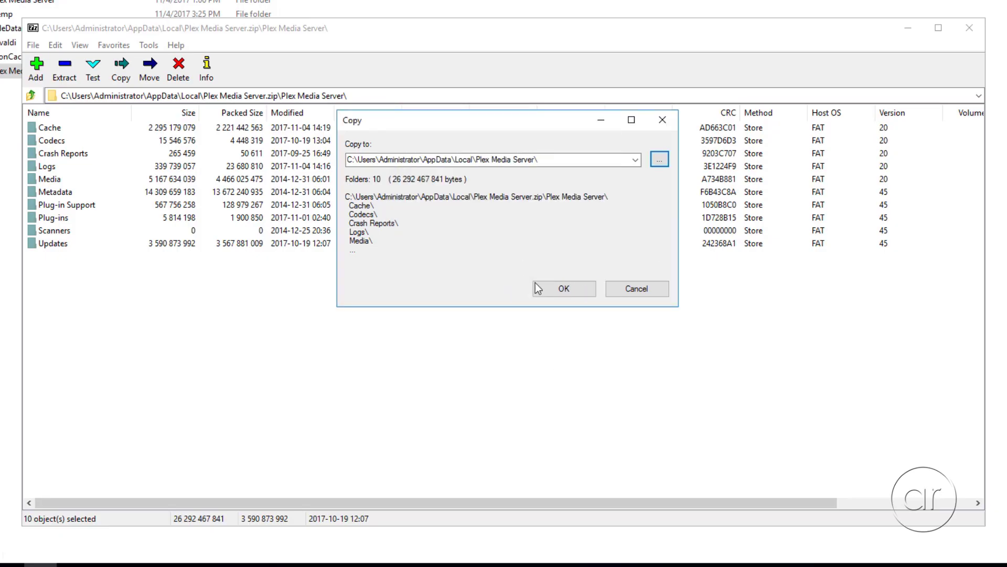
pyautogui.click(561, 288)
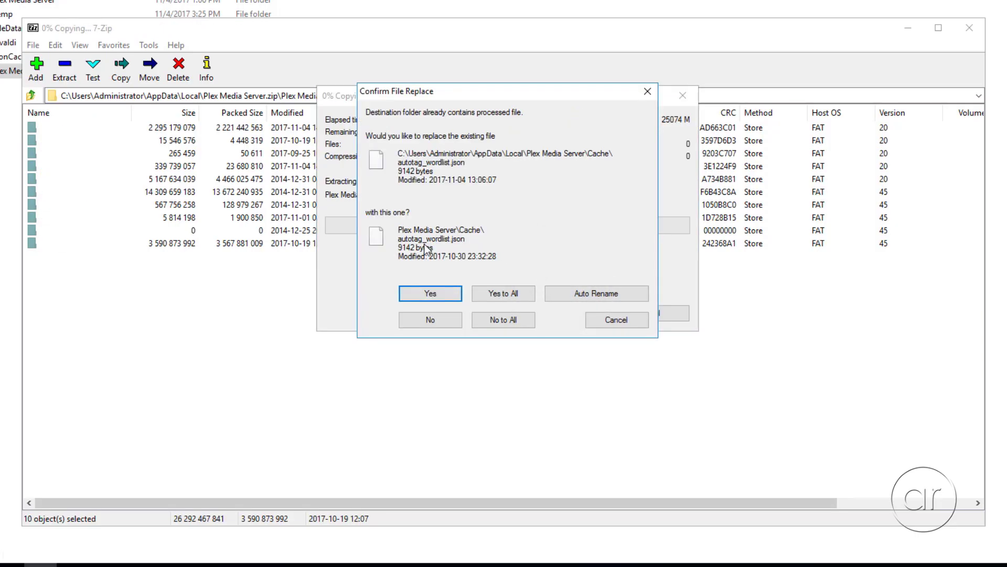
pyautogui.click(494, 296)
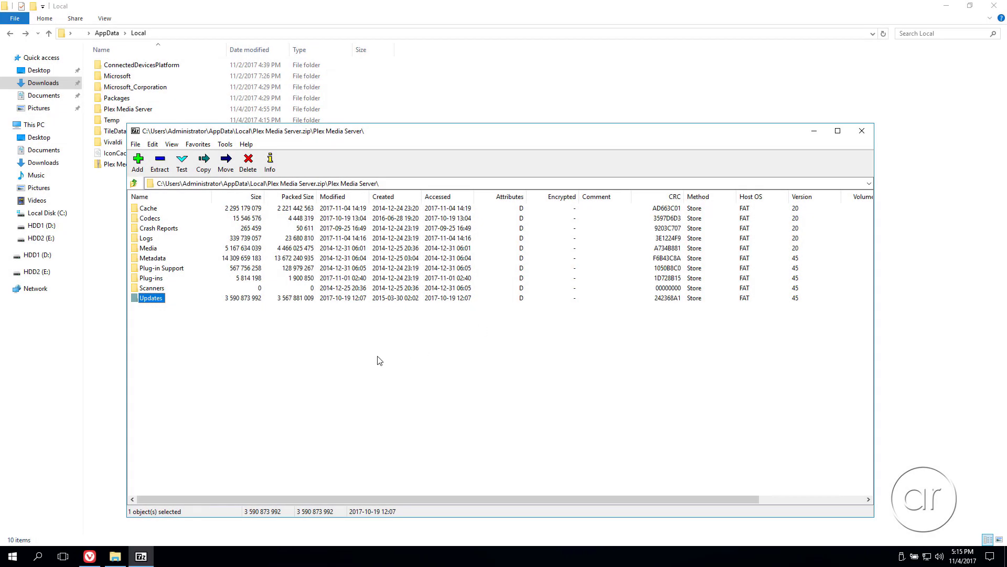
# Launch Plex Media Server from the Start menu's Recently added list
pyautogui.click(8, 559)
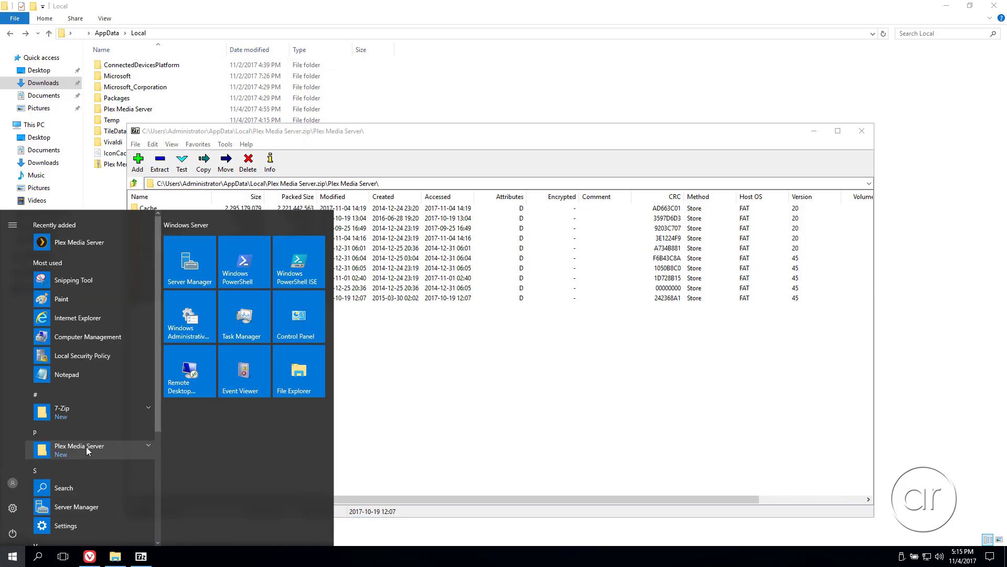
pyautogui.click(95, 242)
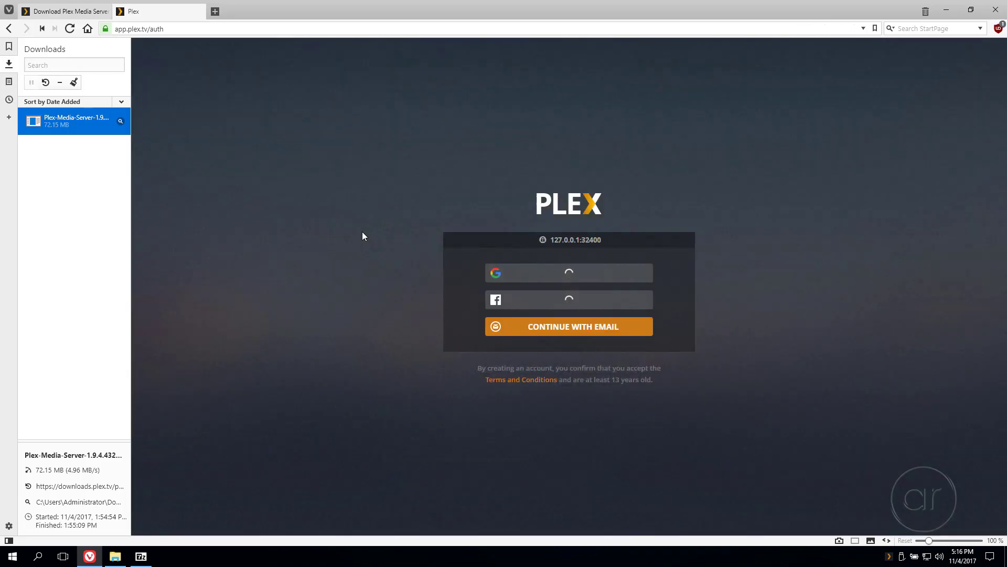
# Sign in to Plex Web with email and password, letting the browser save the password
pyautogui.click(566, 334)
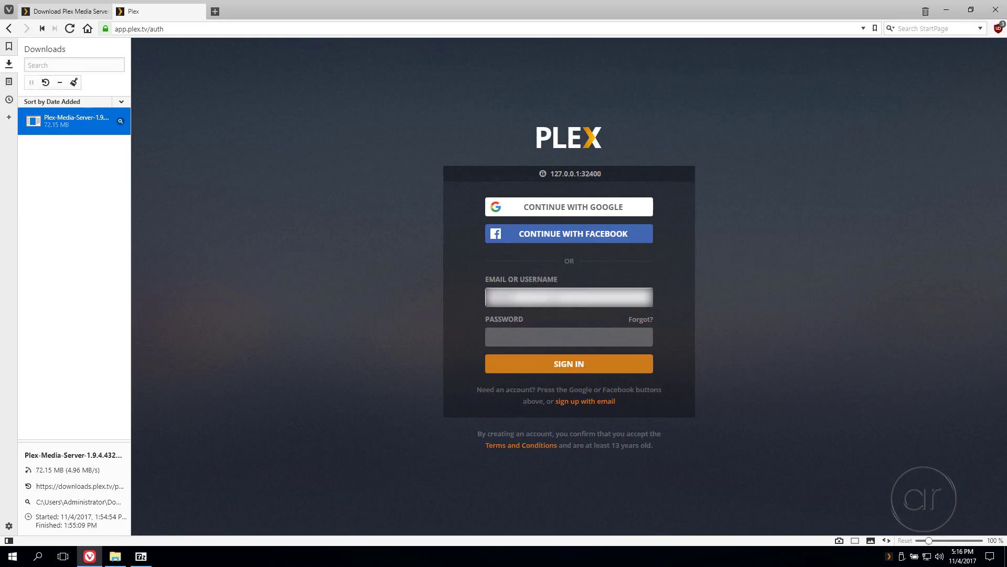
pyautogui.press('Tab')
pyautogui.click(569, 363)
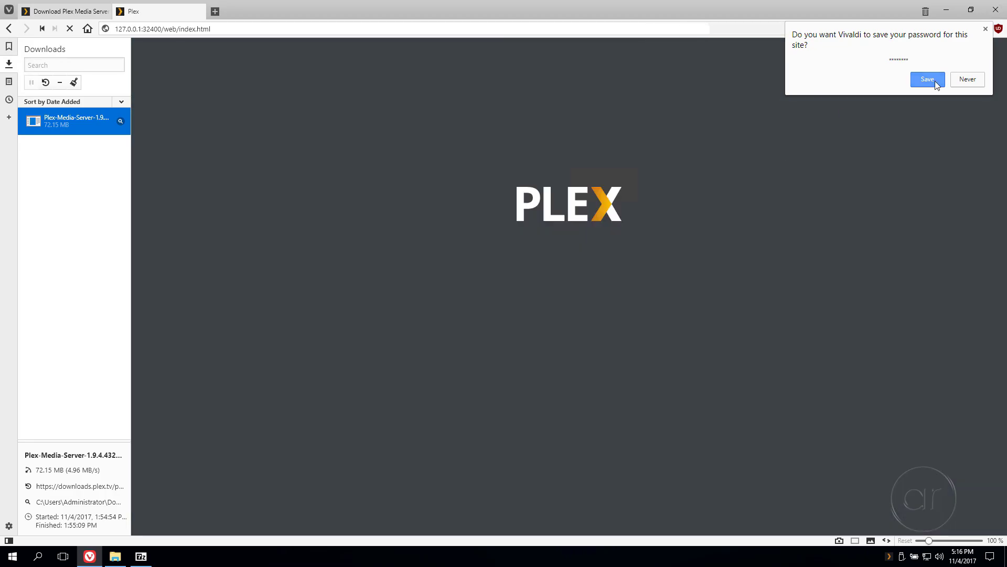
pyautogui.click(934, 80)
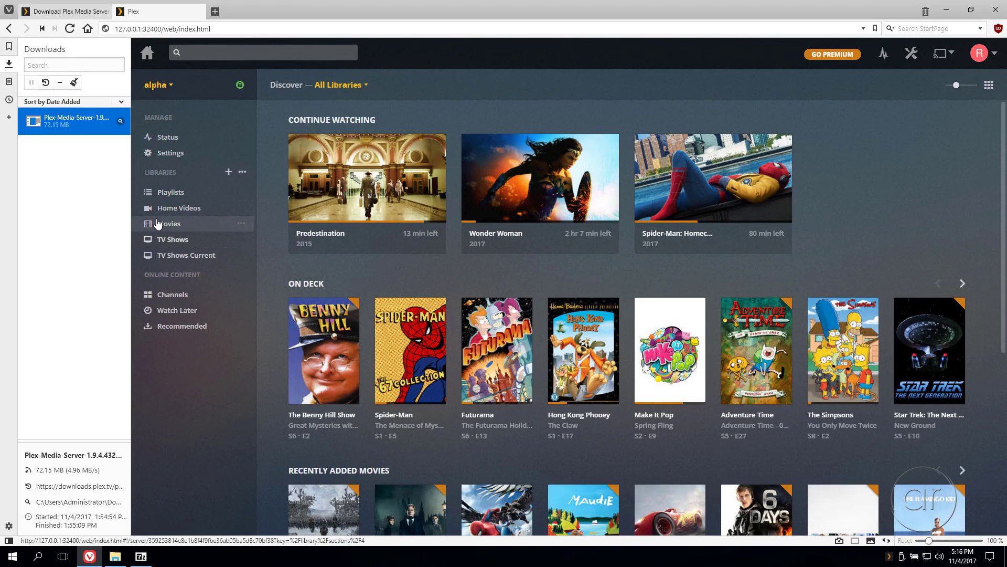
# Open the Movies library to confirm all 2370 titles are present
pyautogui.click(157, 224)
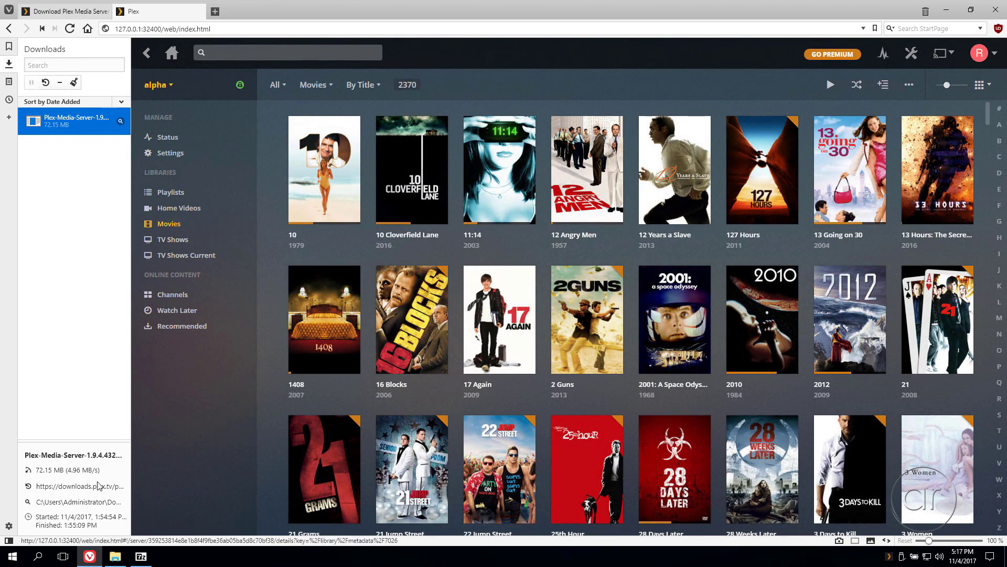
pyautogui.click(9, 540)
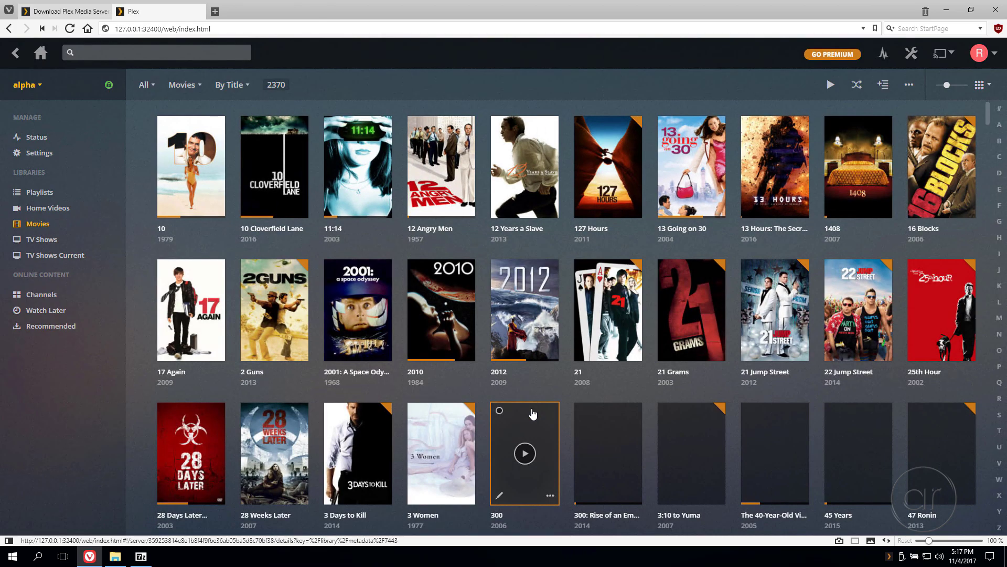
pyautogui.scroll(-5, 634, 449)
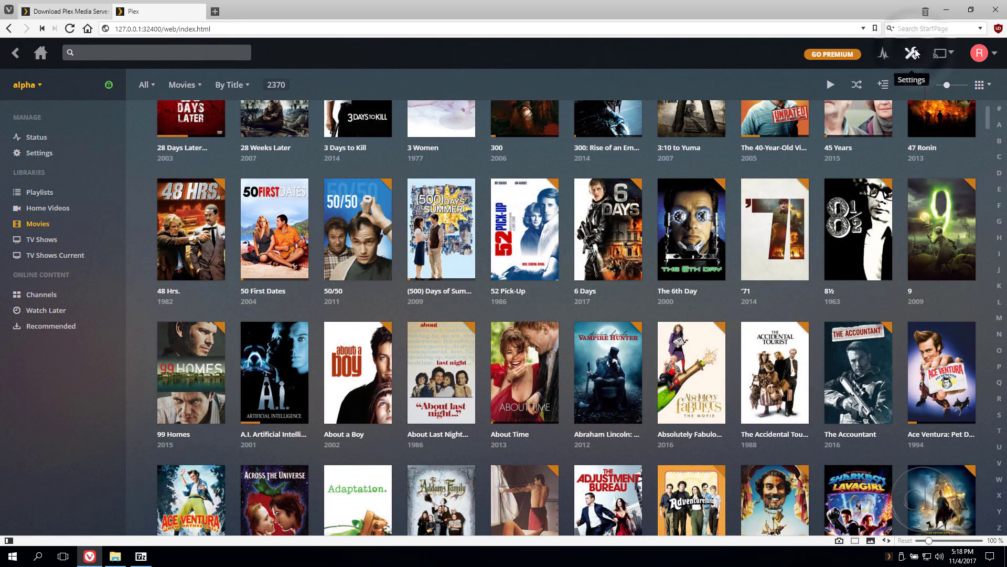
pyautogui.click(913, 53)
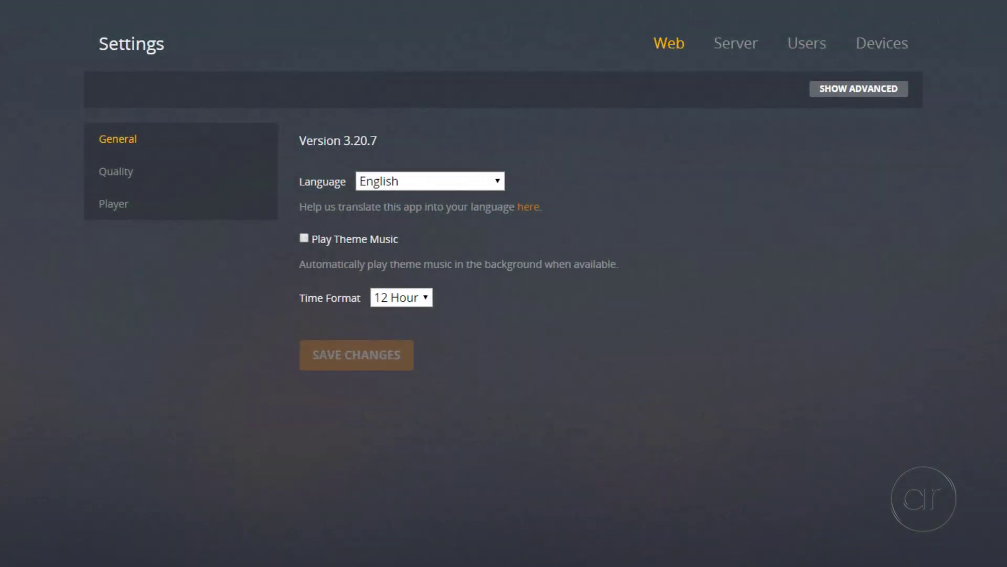
# On the Server settings tab, sign the server out and reclaim it to the account
pyautogui.click(724, 49)
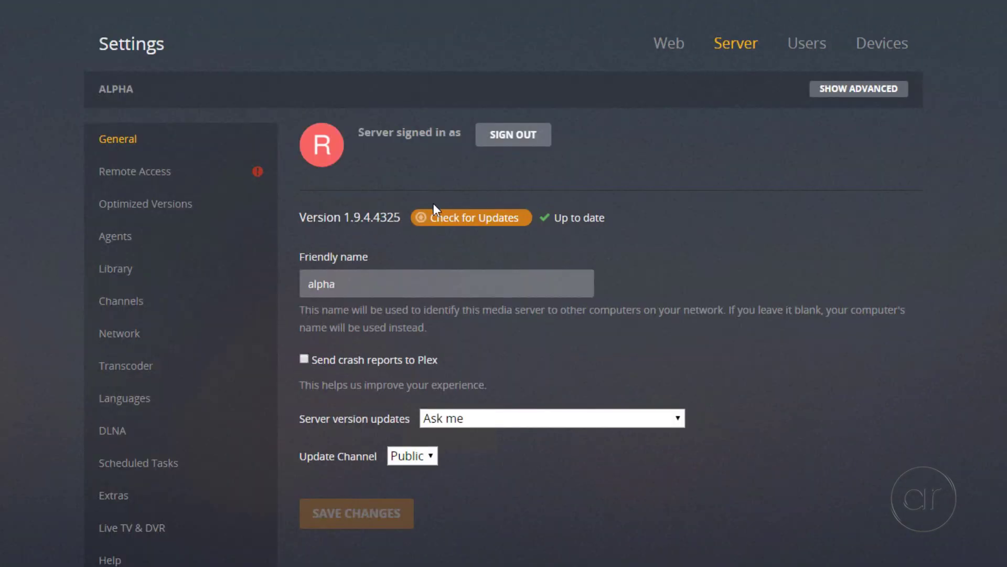
pyautogui.click(506, 139)
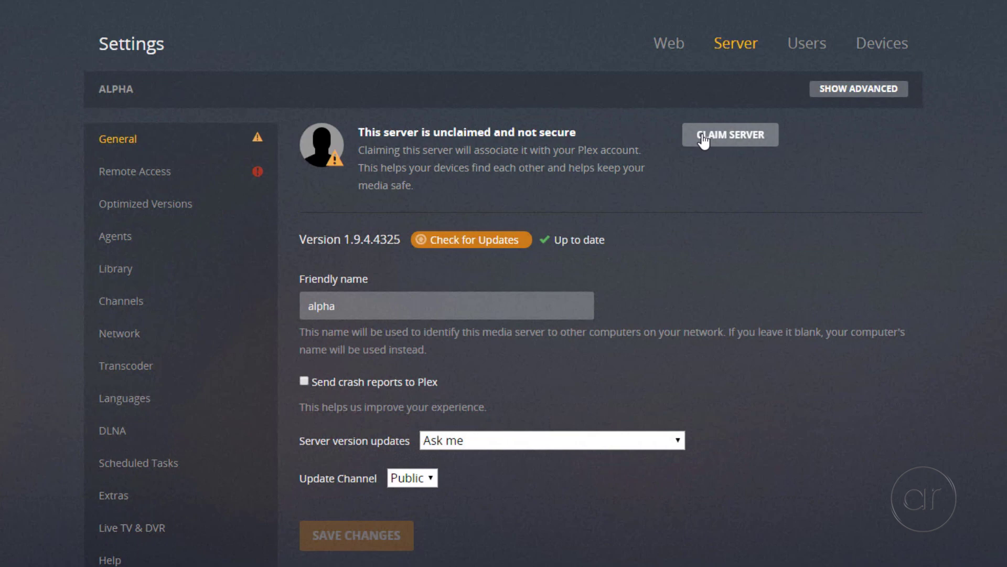
pyautogui.click(703, 138)
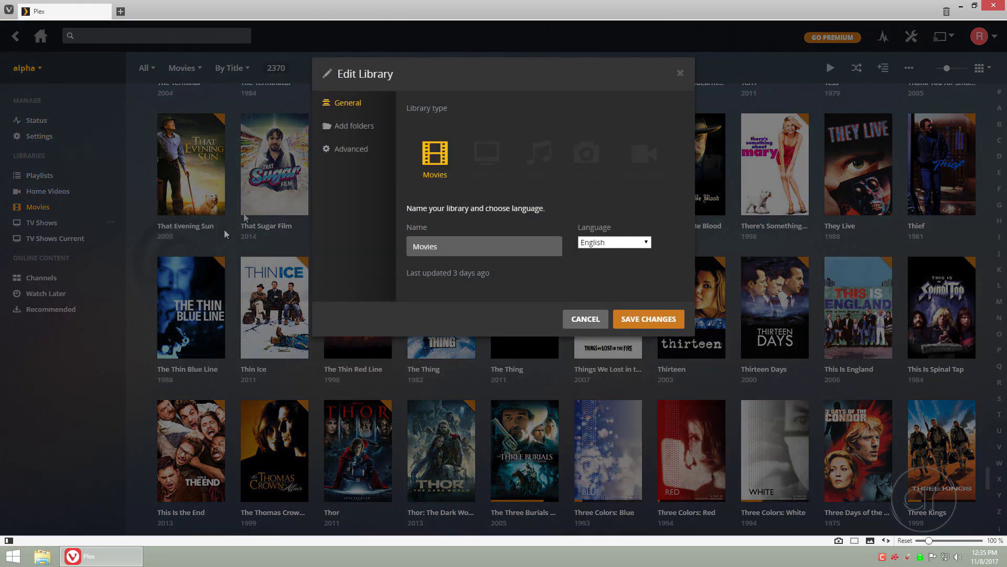
pyautogui.click(371, 129)
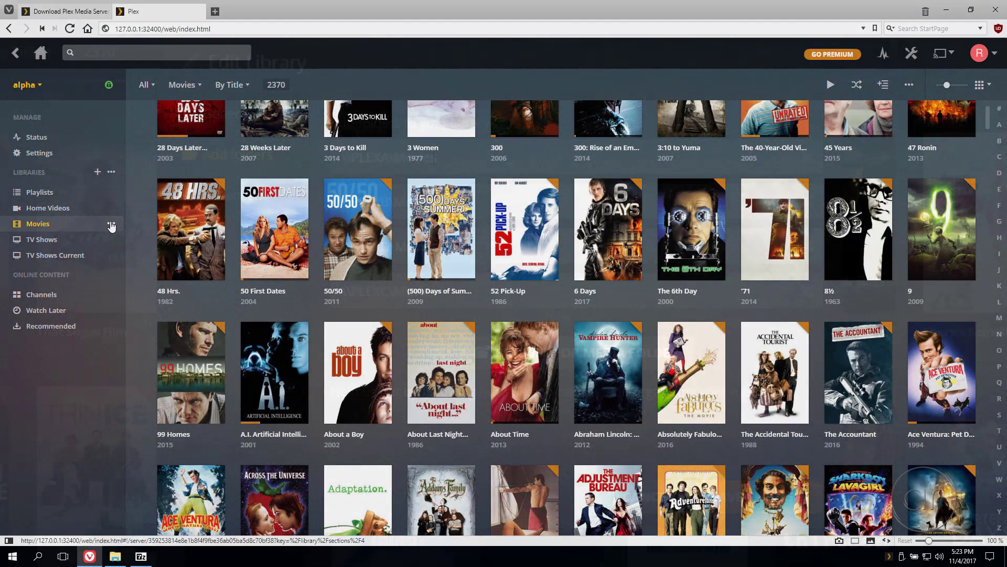
pyautogui.click(111, 225)
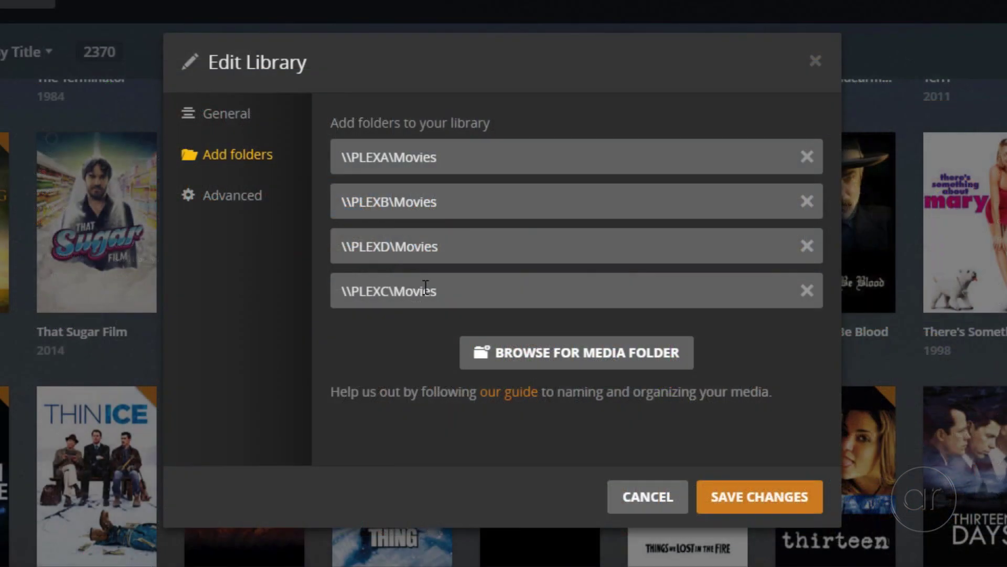
pyautogui.click(603, 361)
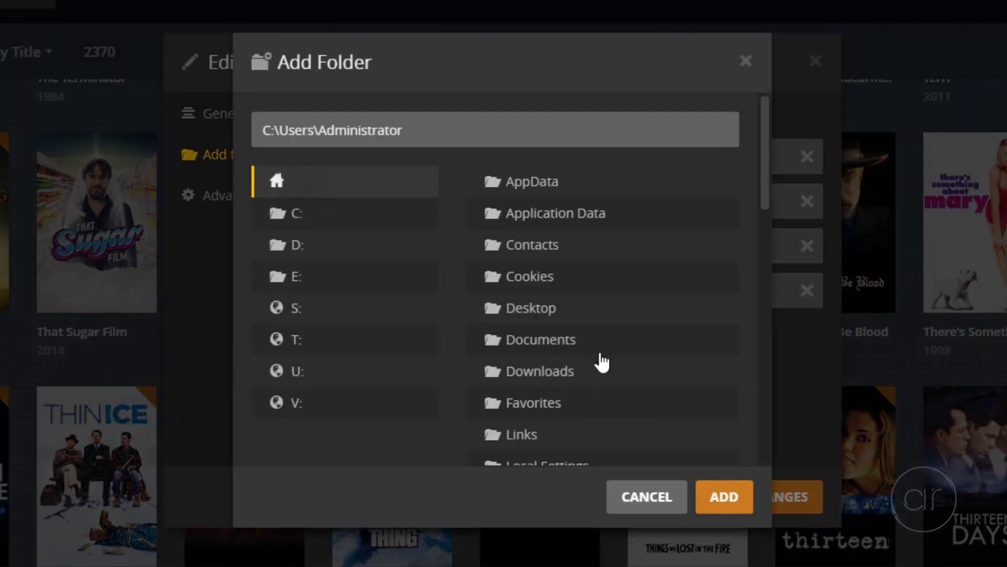
pyautogui.click(564, 373)
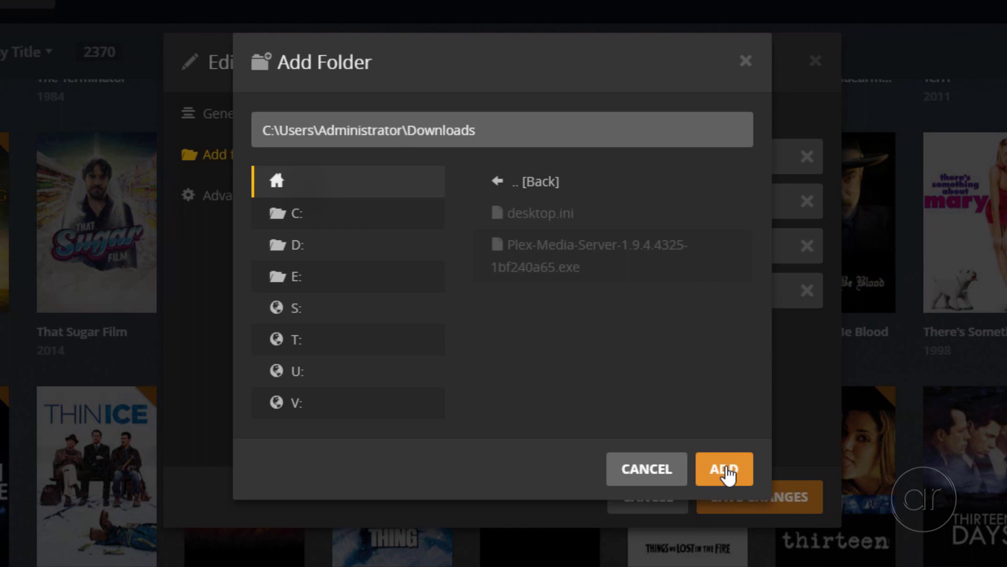
pyautogui.click(657, 472)
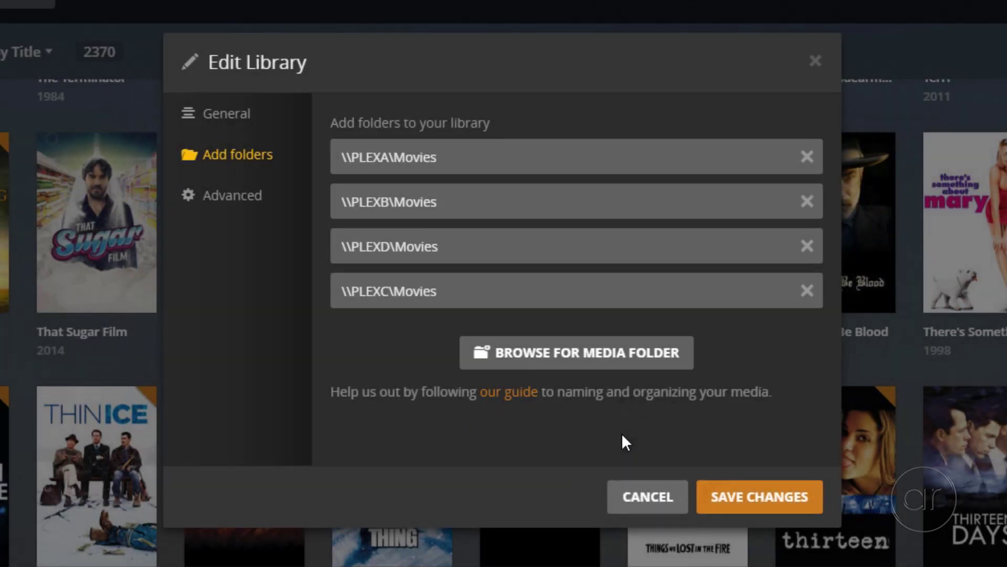
pyautogui.click(445, 149)
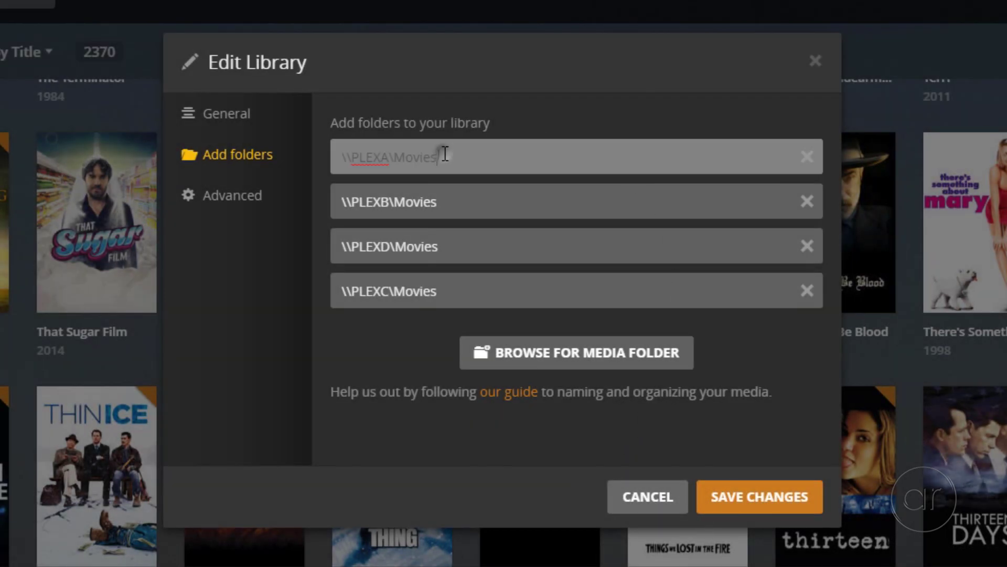
pyautogui.click(807, 157)
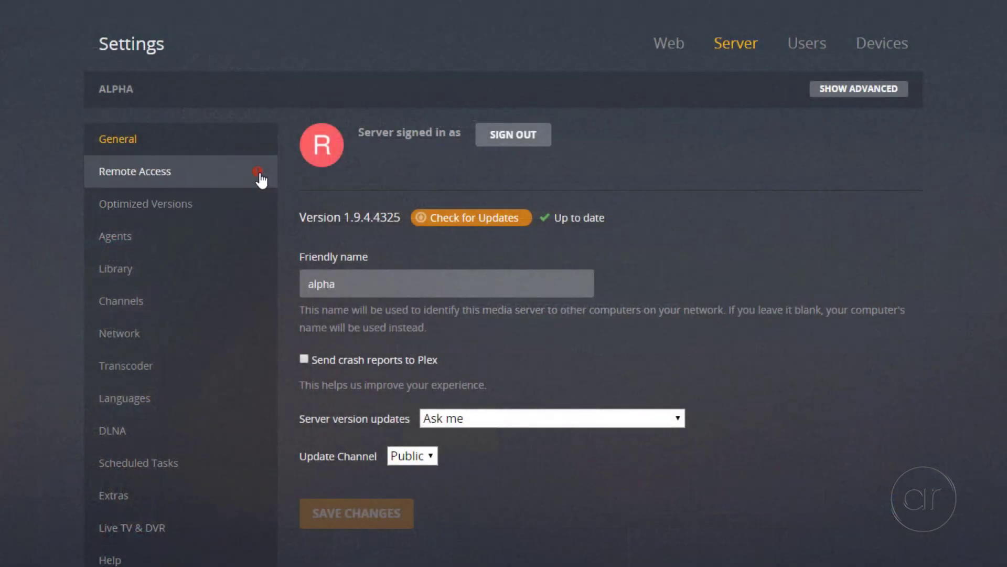
# Open the server's Remote Access settings, showing manual port 32400 unreachable from outside
pyautogui.click(171, 173)
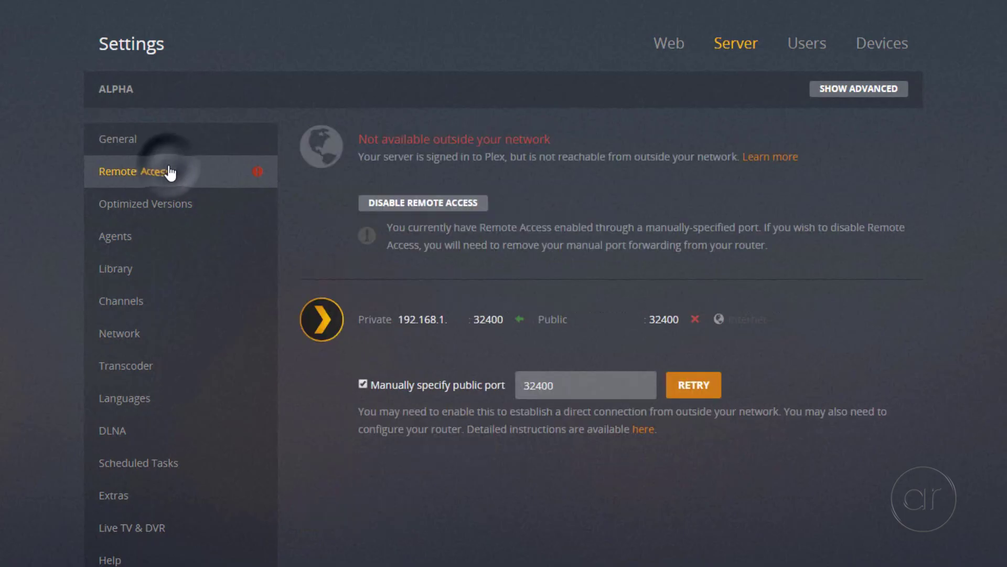